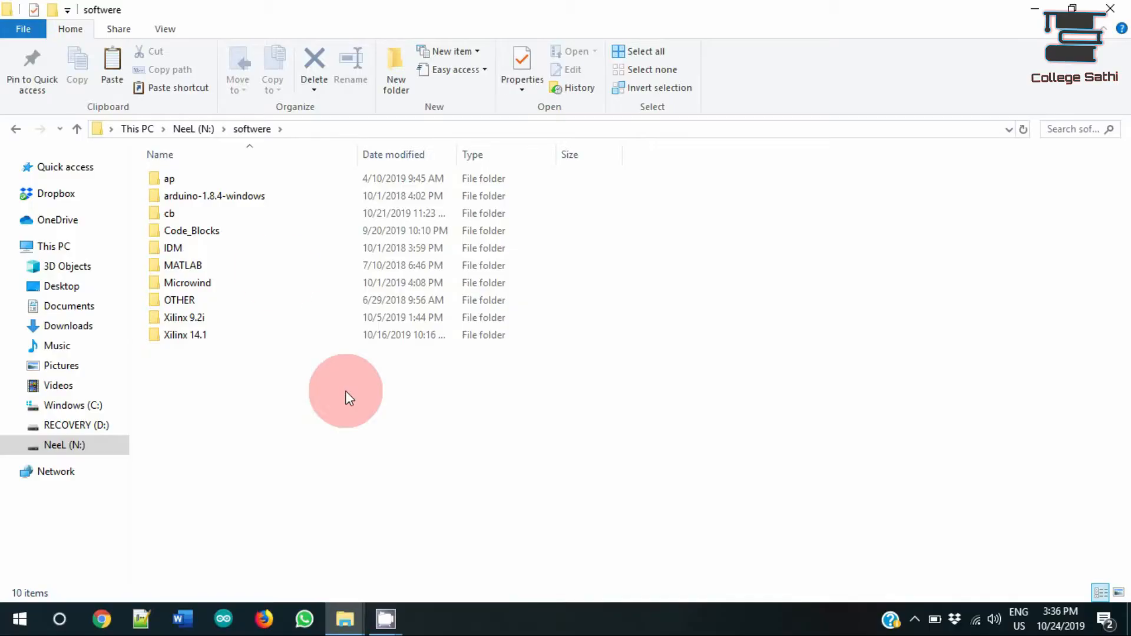
Step: Open the mw03 folder inside the Microwind folder and launch Microwind3.exe
left_click(217, 286)
double_click(217, 285)
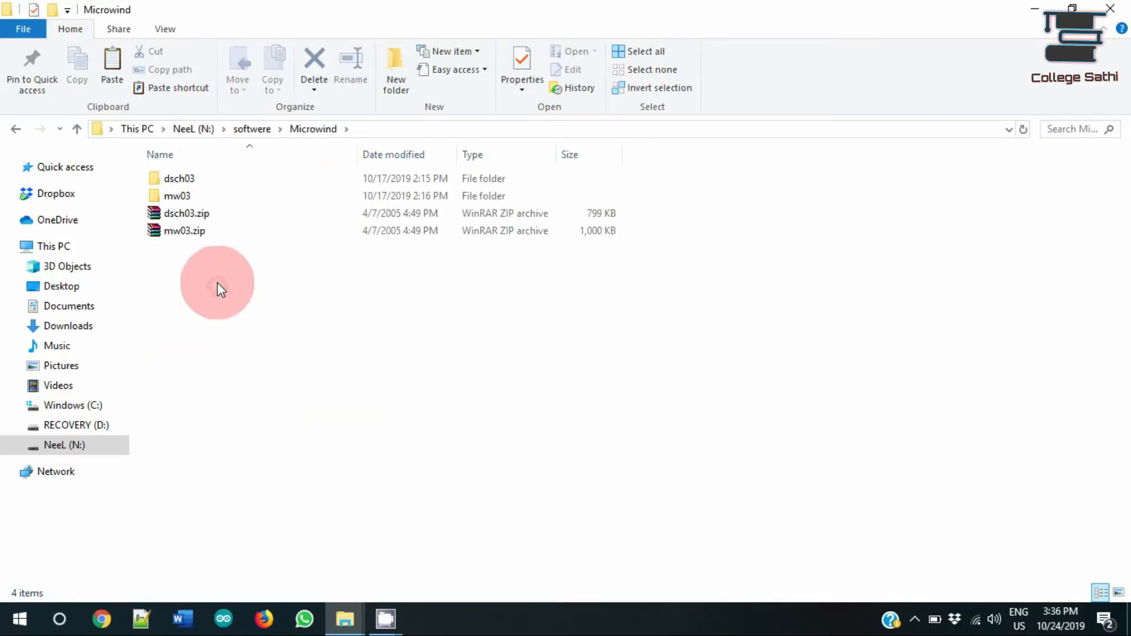
double_click(225, 196)
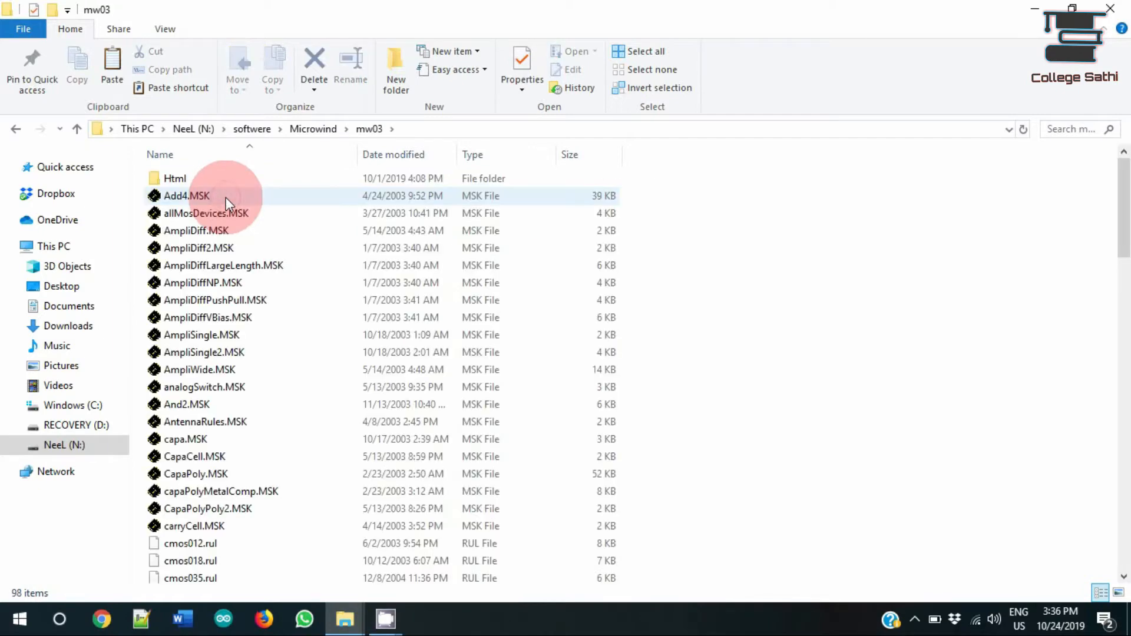
key("m")
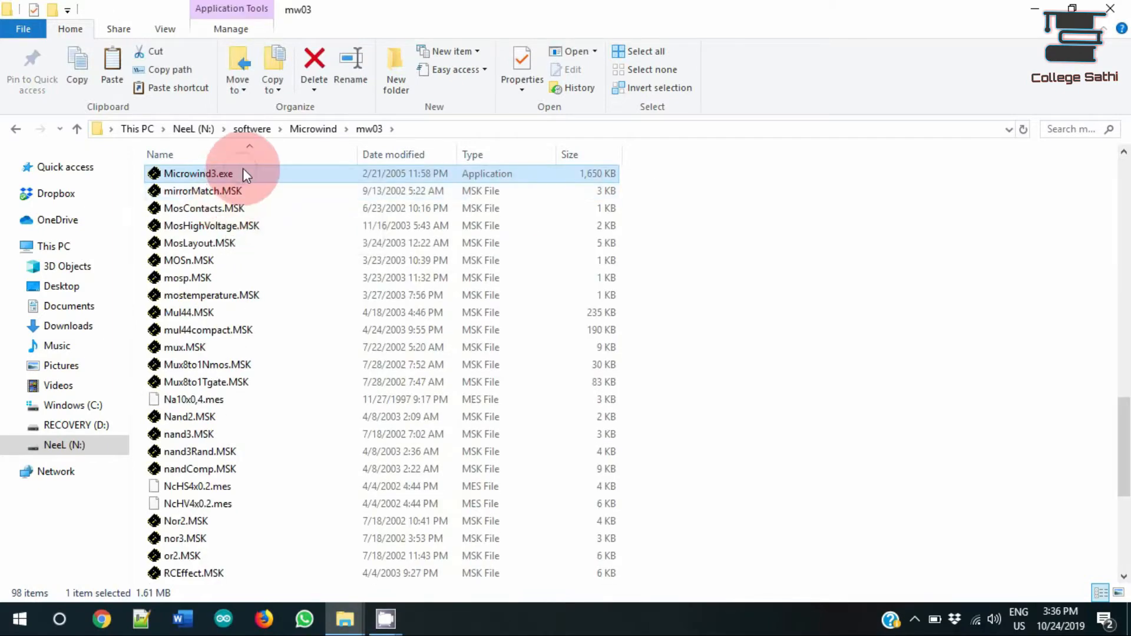
double_click(242, 173)
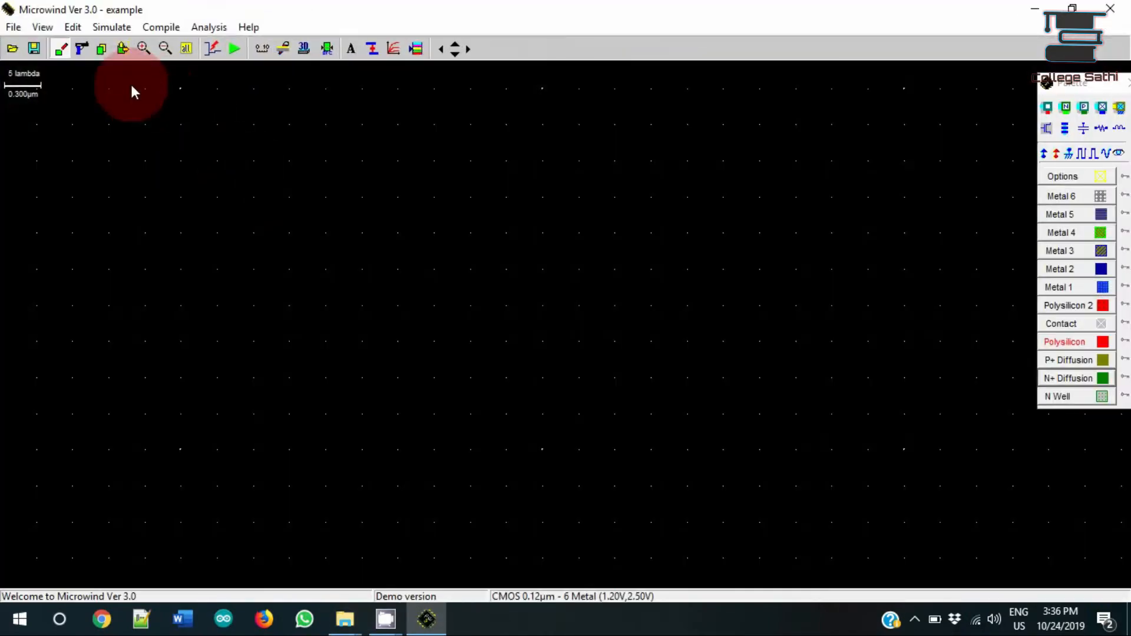
left_click(144, 50)
left_click(25, 89)
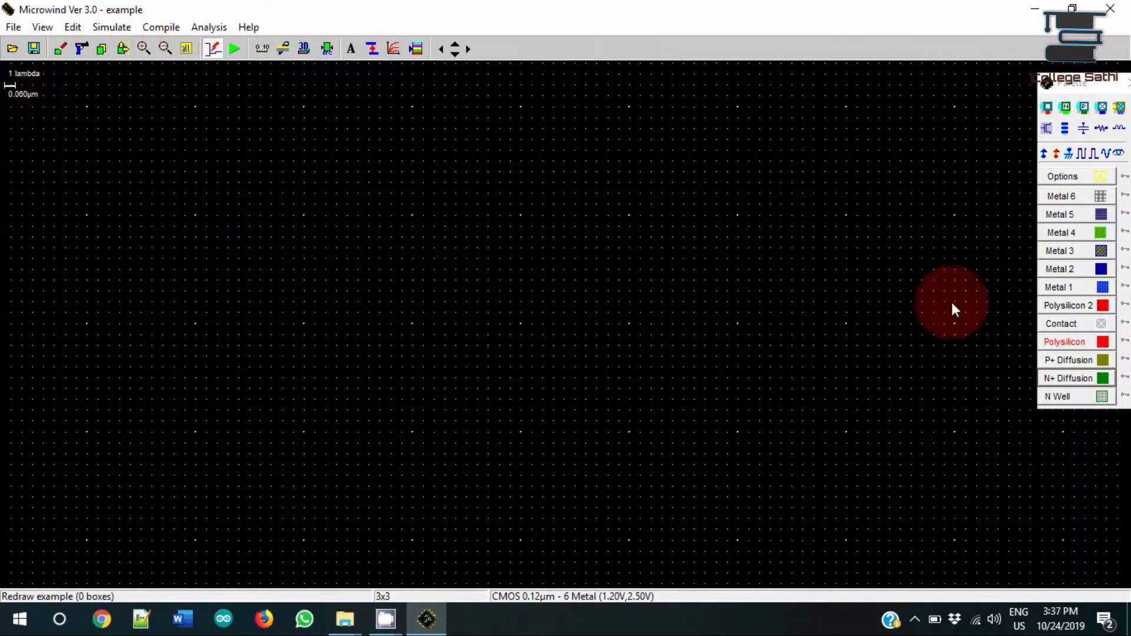
left_click(1060, 396)
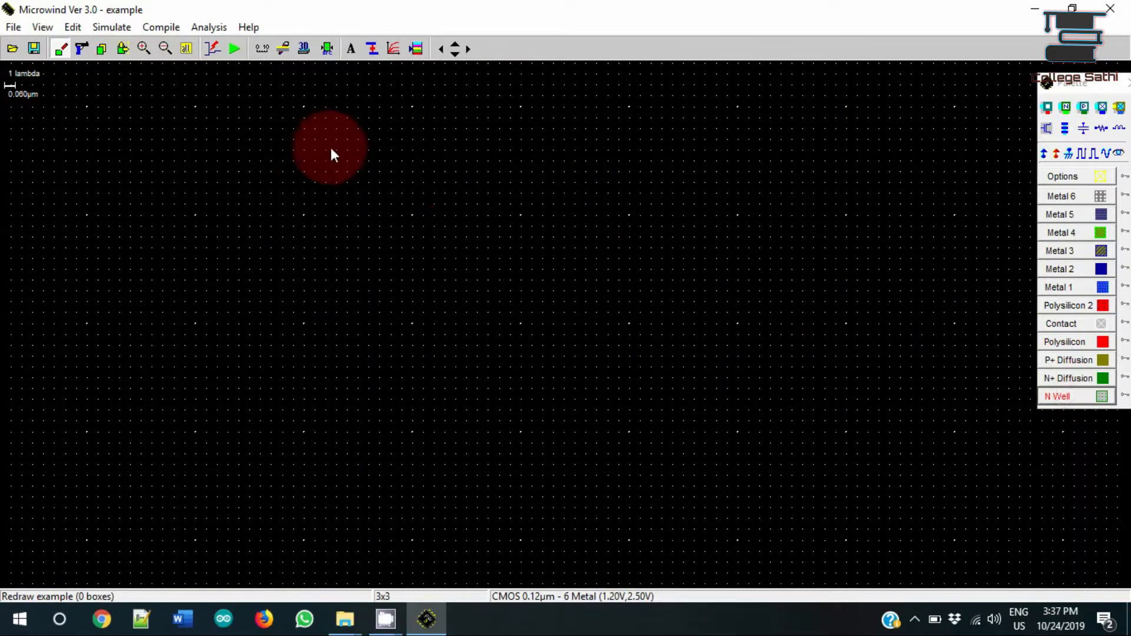
left_click_drag(363, 146, 750, 303)
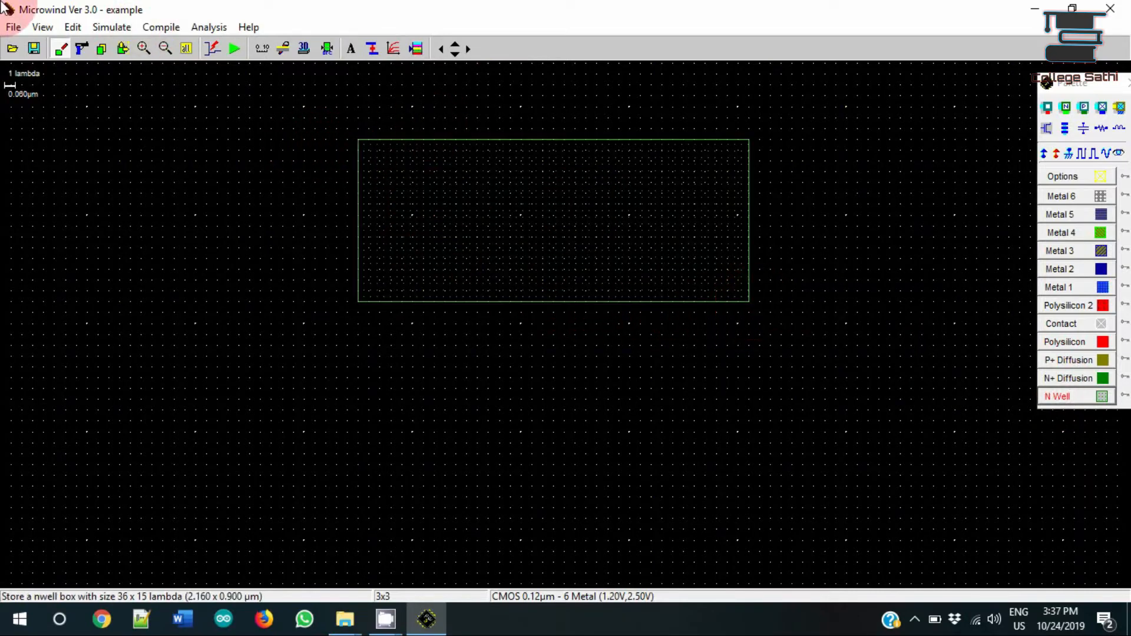
left_click(78, 51)
left_click_drag(433, 243, 508, 253)
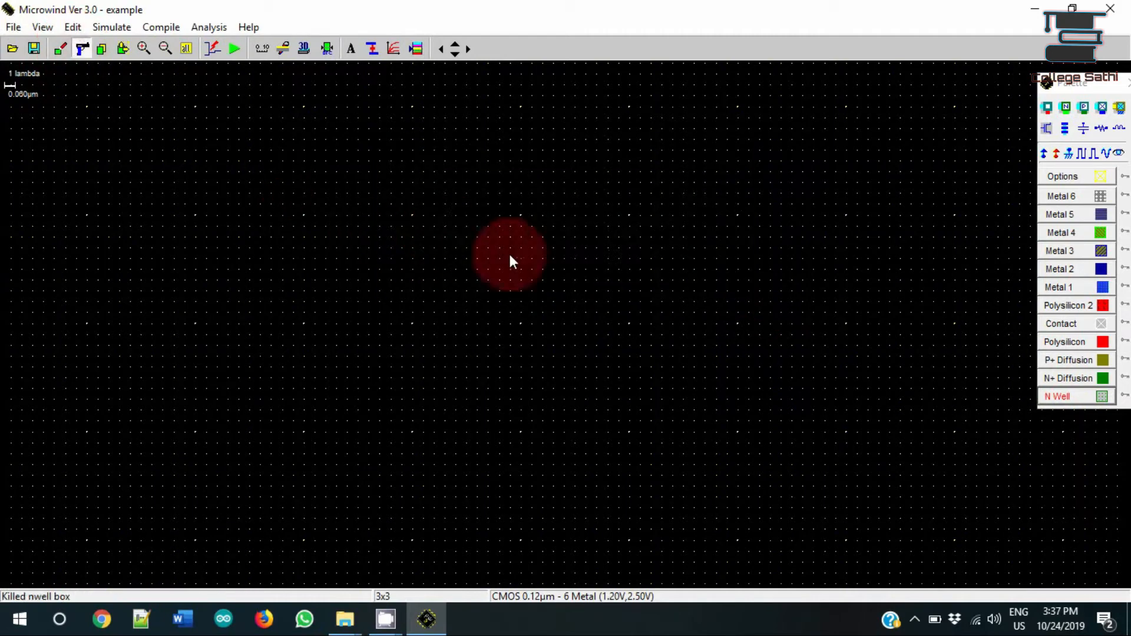
Step: Draw an N Well box of about 40 x 15 lambda with a P+ Diffusion strip of about 23 x 6 lambda inside it
left_click(1079, 398)
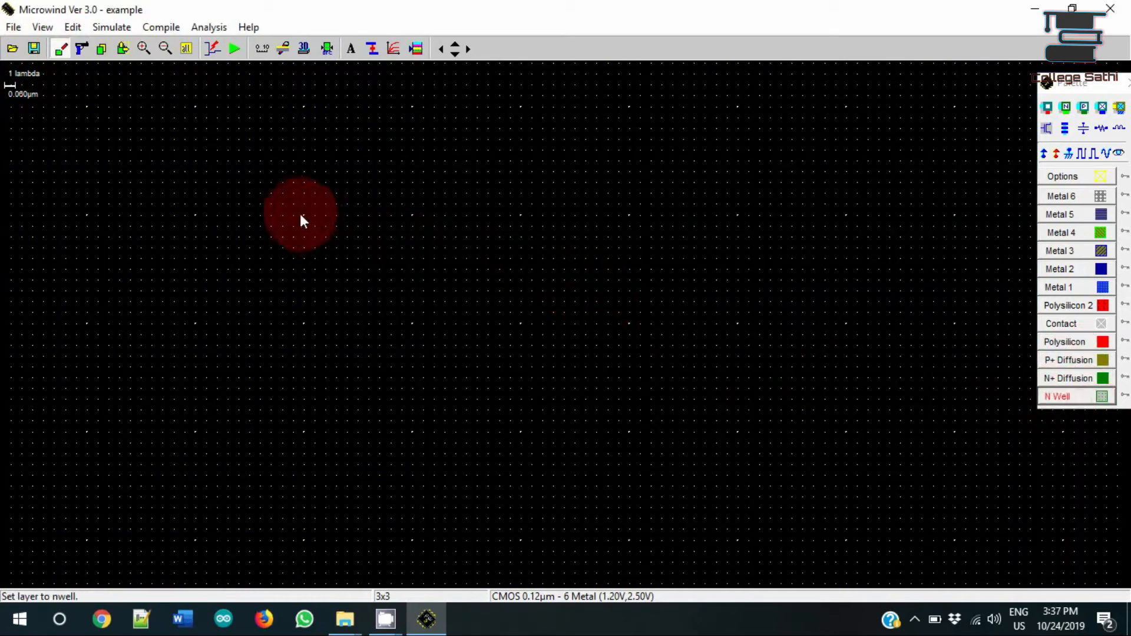
left_click_drag(311, 215, 734, 363)
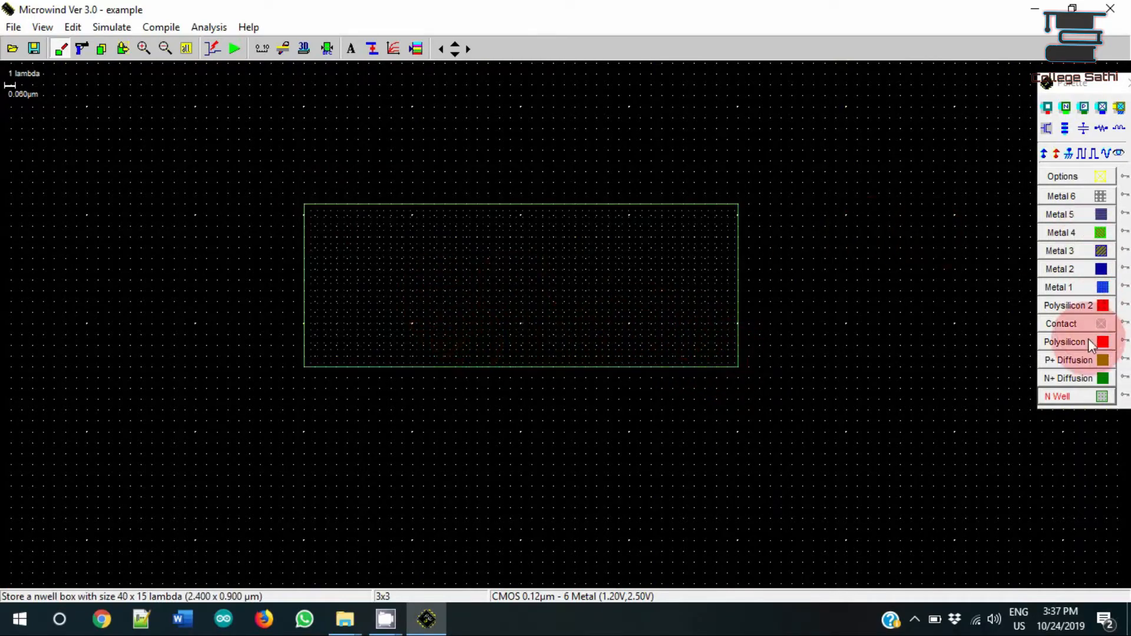
left_click(1072, 360)
left_click_drag(416, 253, 664, 313)
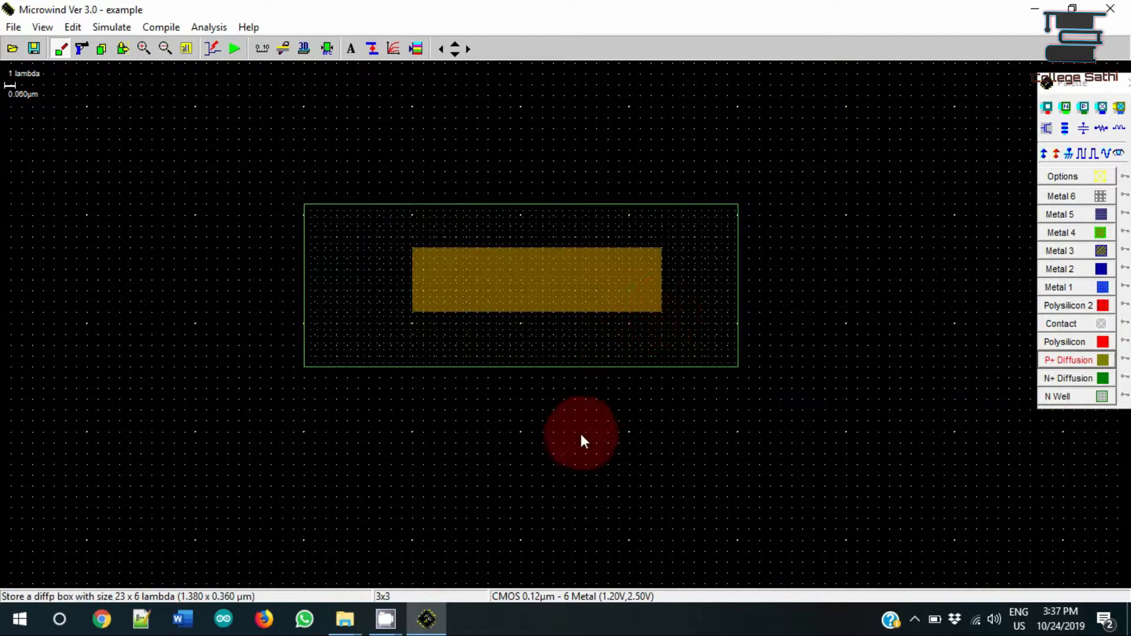
Step: Draw an N+ Diffusion strip below the N well and two vertical Polysilicon gates about 2 lambda wide crossing both diffusion strips
left_click(1068, 379)
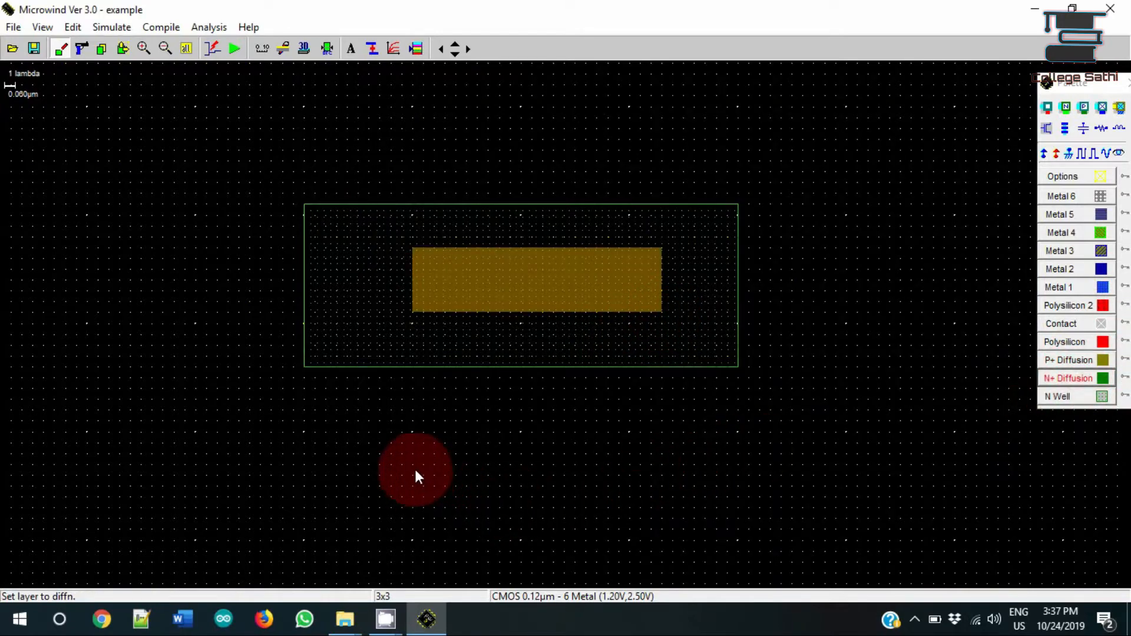
mouse_move(416, 472)
left_mouse_down()
mouse_move(707, 523)
mouse_move(684, 519)
left_mouse_up()
left_click(1061, 343)
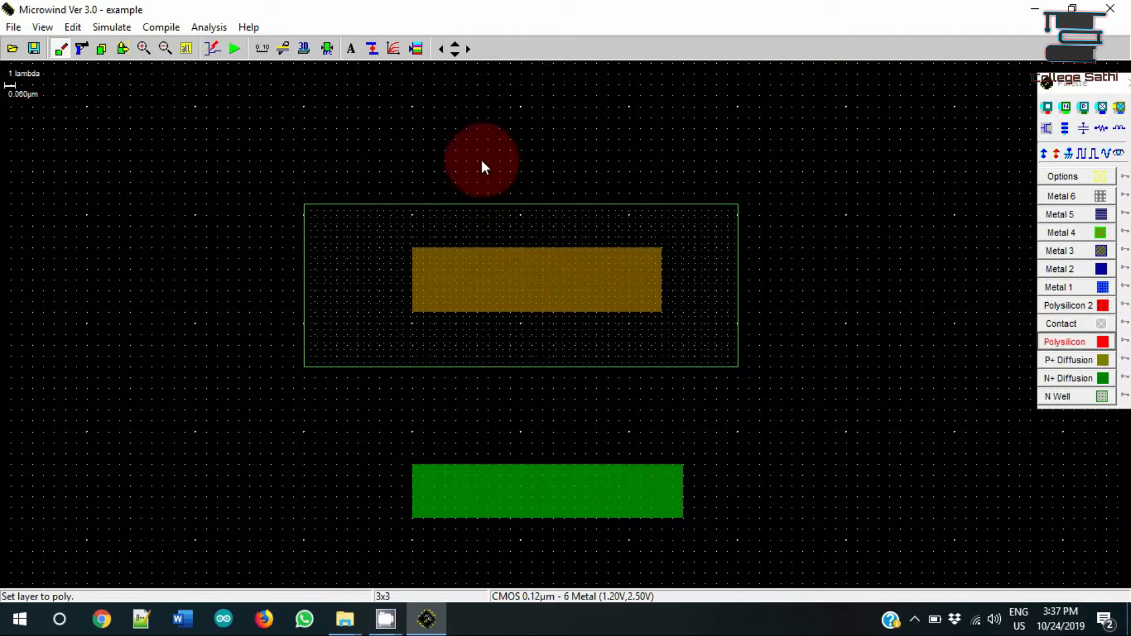
left_click_drag(456, 172, 480, 563)
left_click_drag(596, 161, 618, 561)
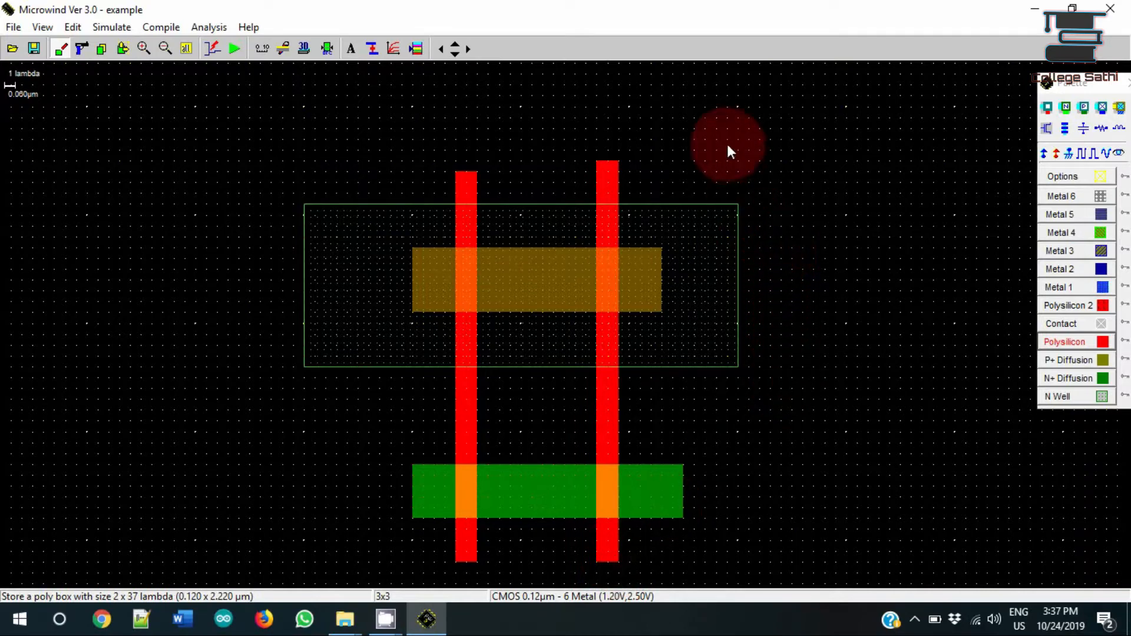
Step: Place P+ diffusion contacts at both ends and the middle of the P+ strip, and an N+ diffusion contact at the N+ strip's right end
left_click(1083, 110)
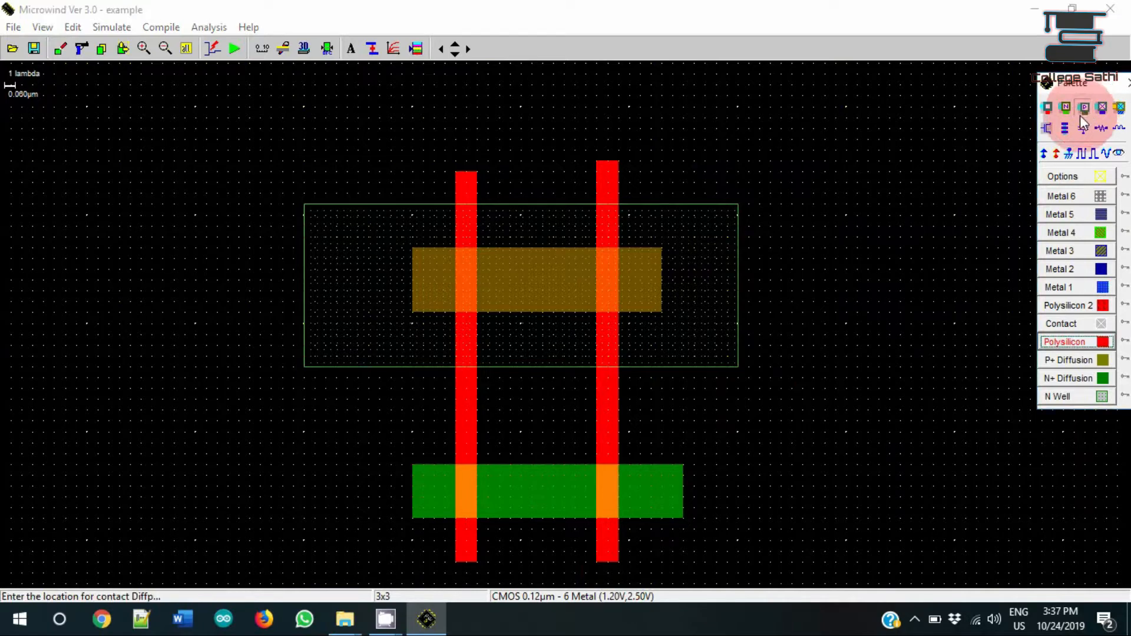
left_click(424, 280)
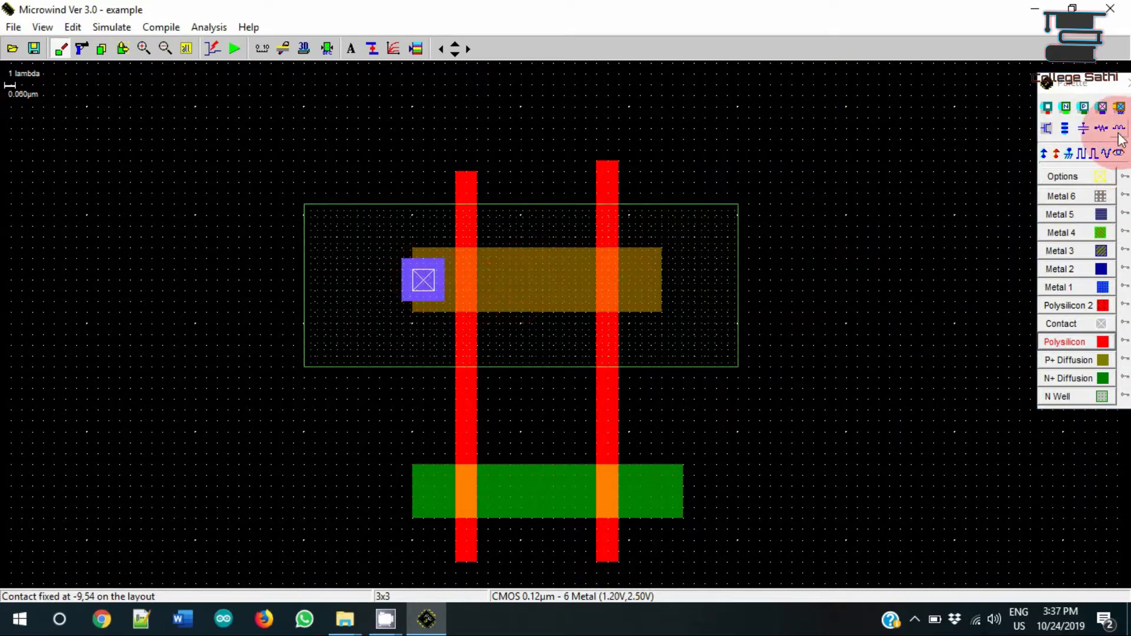
left_click(1084, 108)
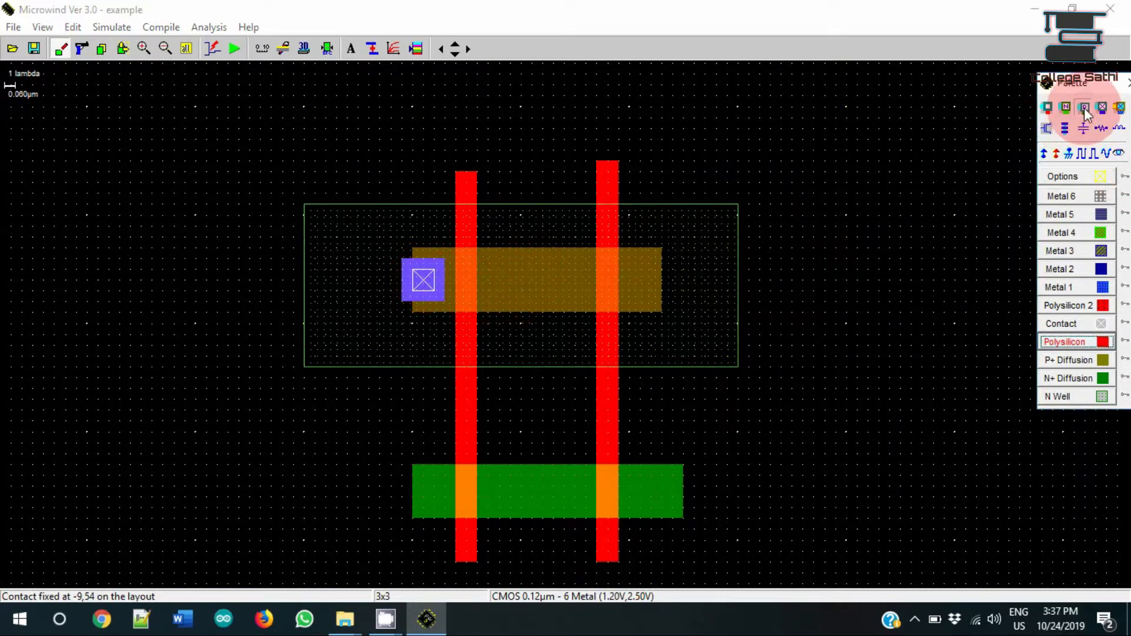
left_click(536, 281)
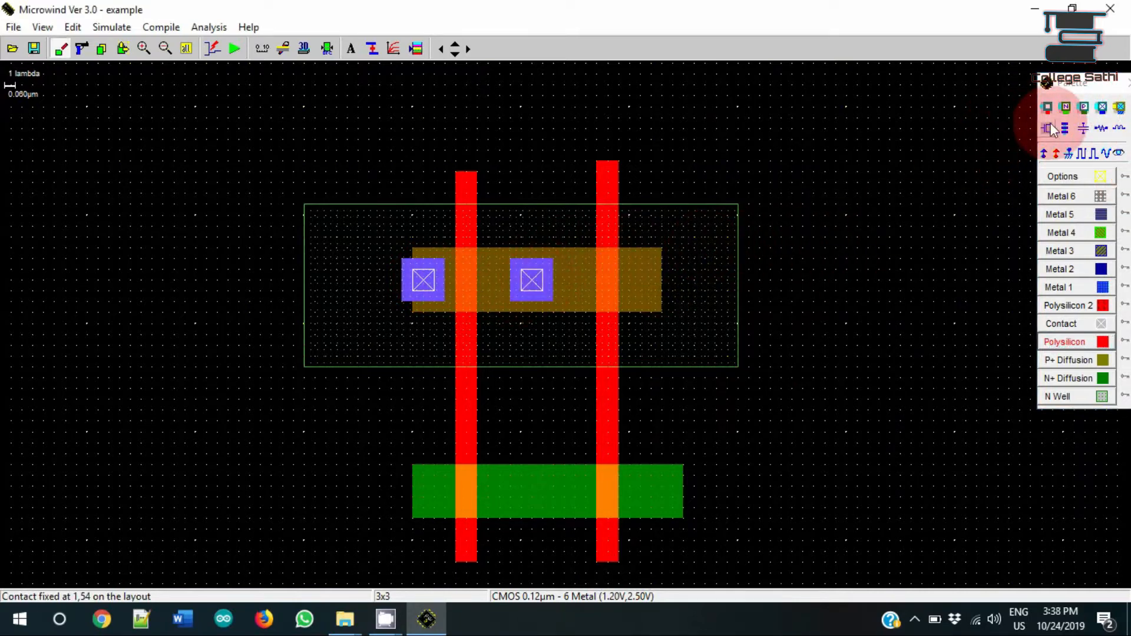
left_click(1078, 108)
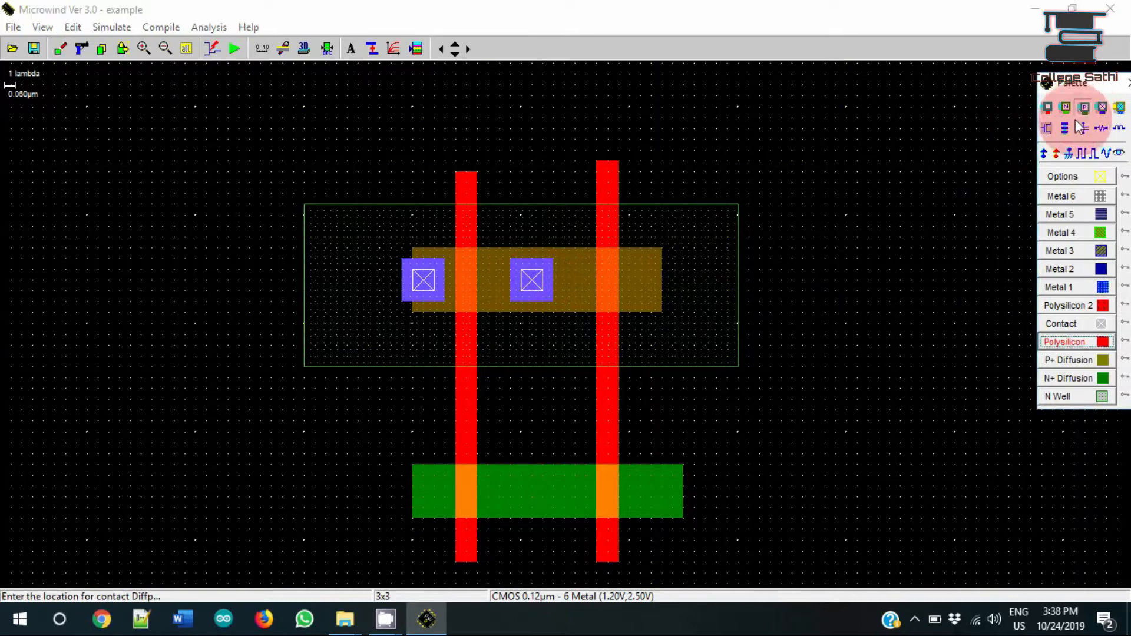
left_click(652, 279)
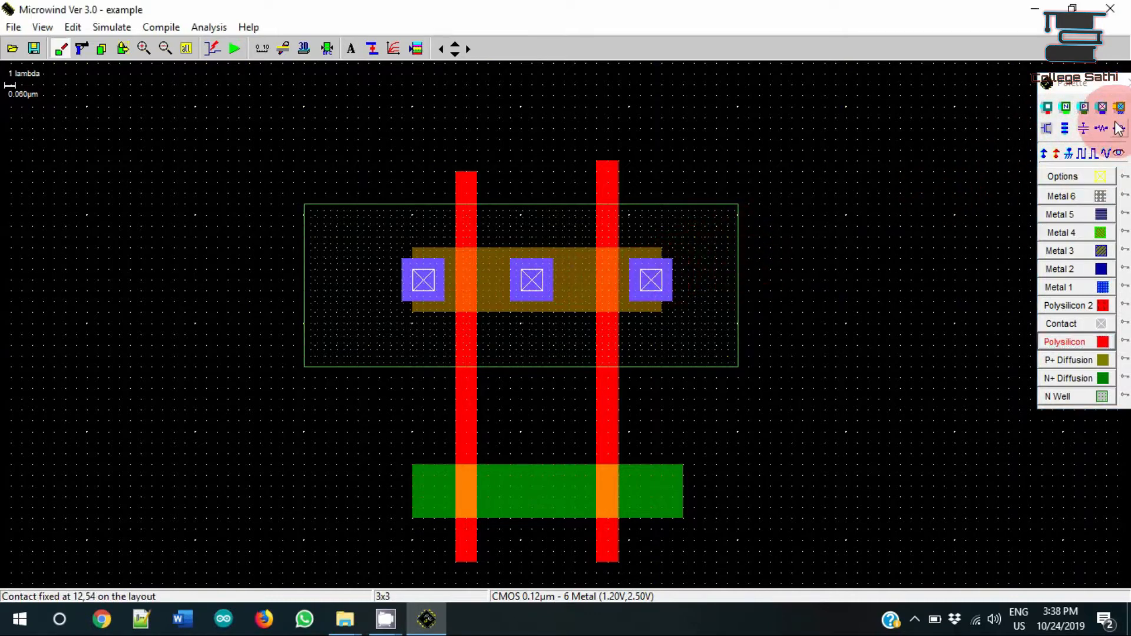
left_click(1066, 107)
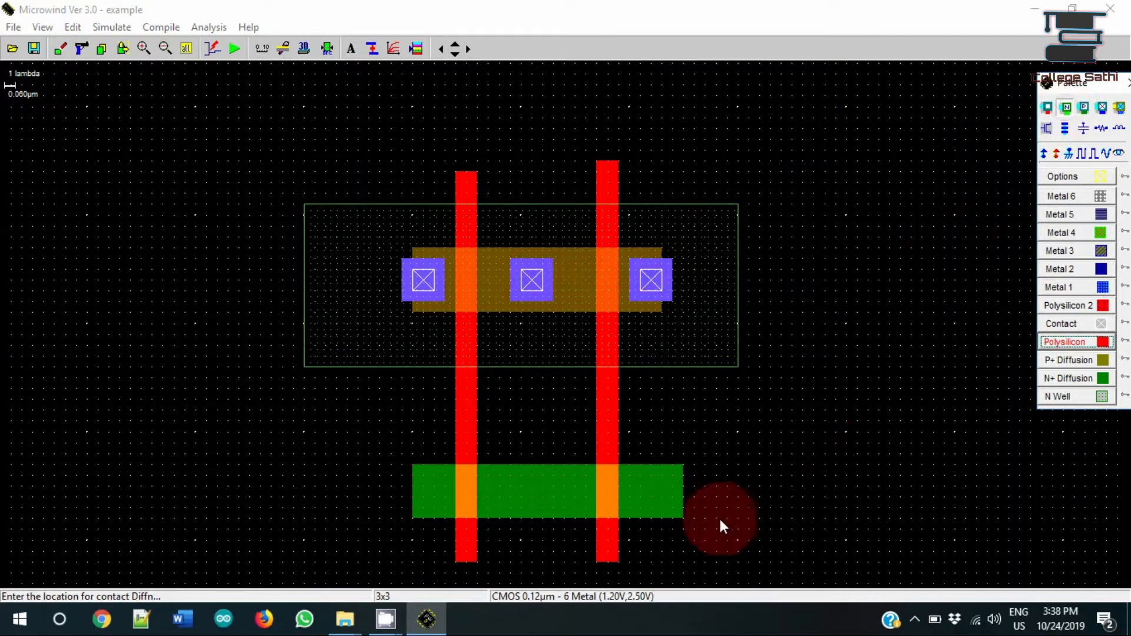
left_click(662, 500)
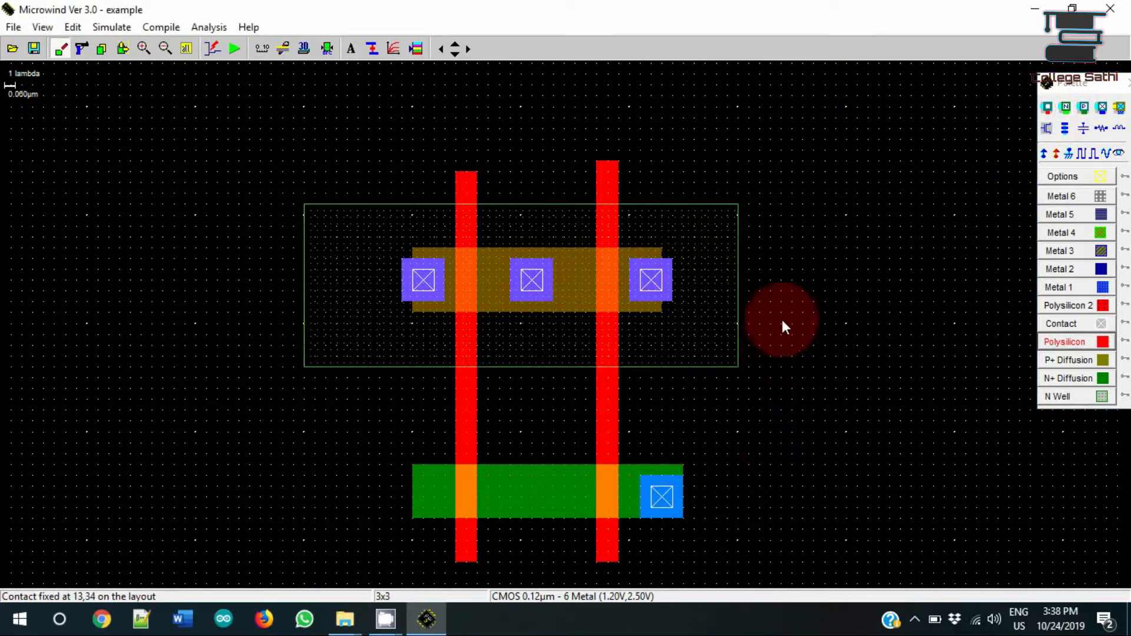
Step: Draw Metal 1 strips upward from the outer P+ contacts, about 5 x 14 lambda on the left and 3 x 13 lambda on the right
left_click(1056, 288)
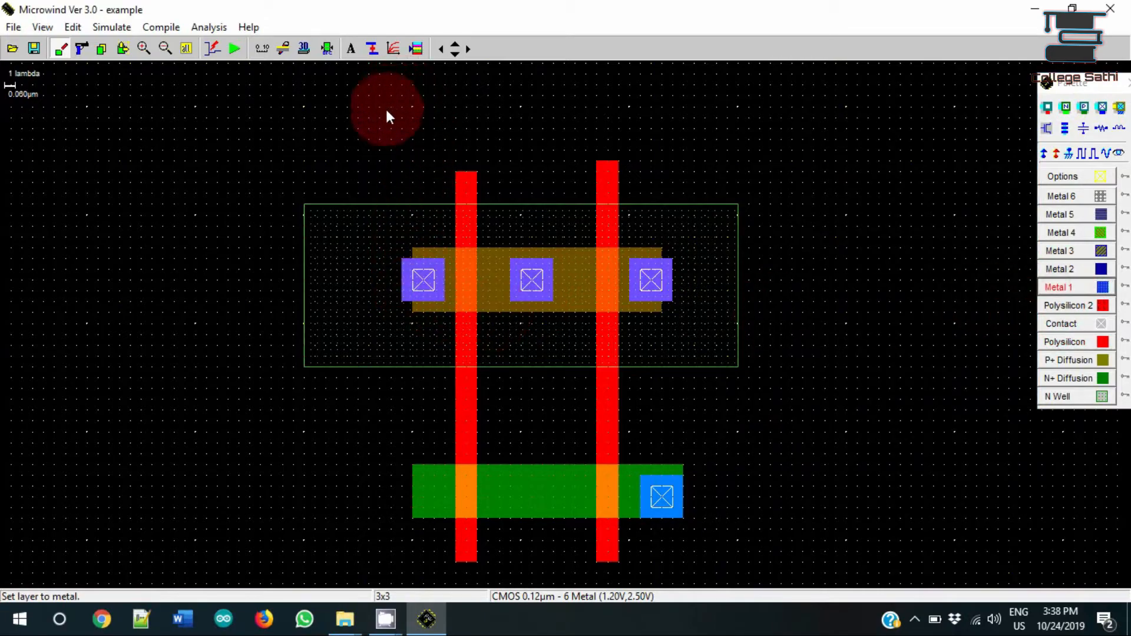
left_click_drag(390, 125, 444, 278)
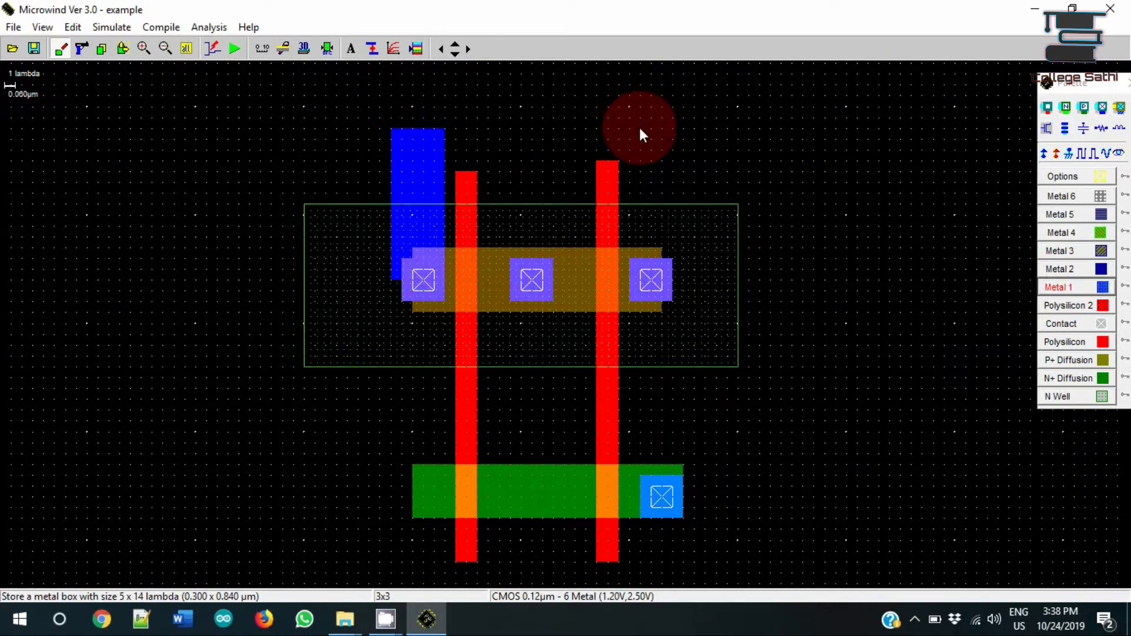
left_click_drag(640, 128, 674, 272)
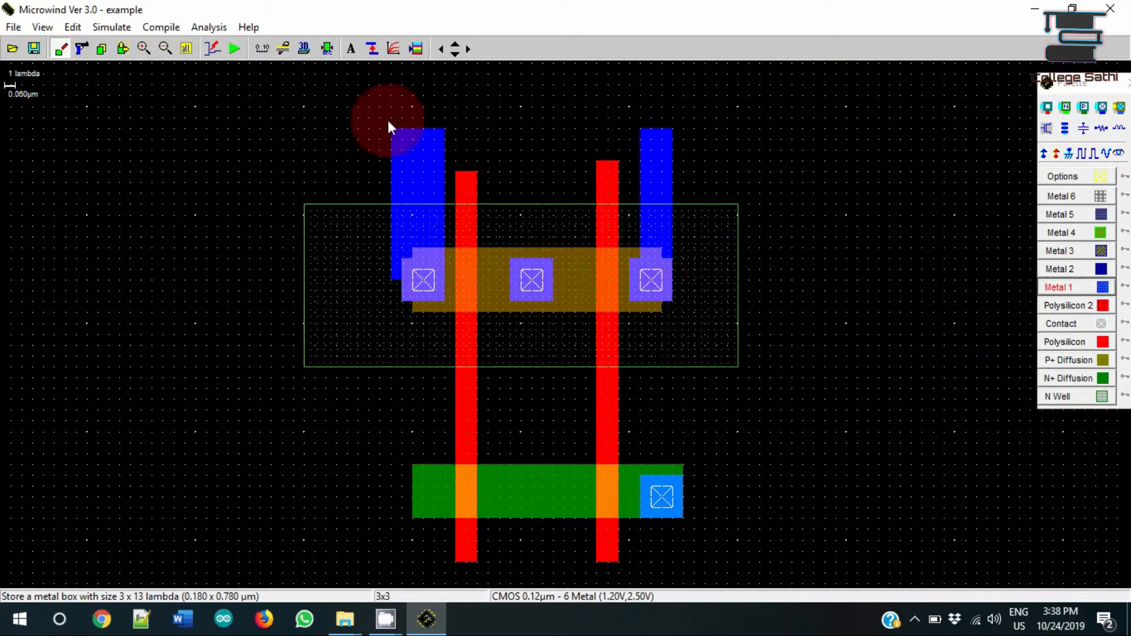
Step: Replace the Metal 1 strip above the left P+ contact with a narrower one of about 3 x 13 lambda
left_click(81, 49)
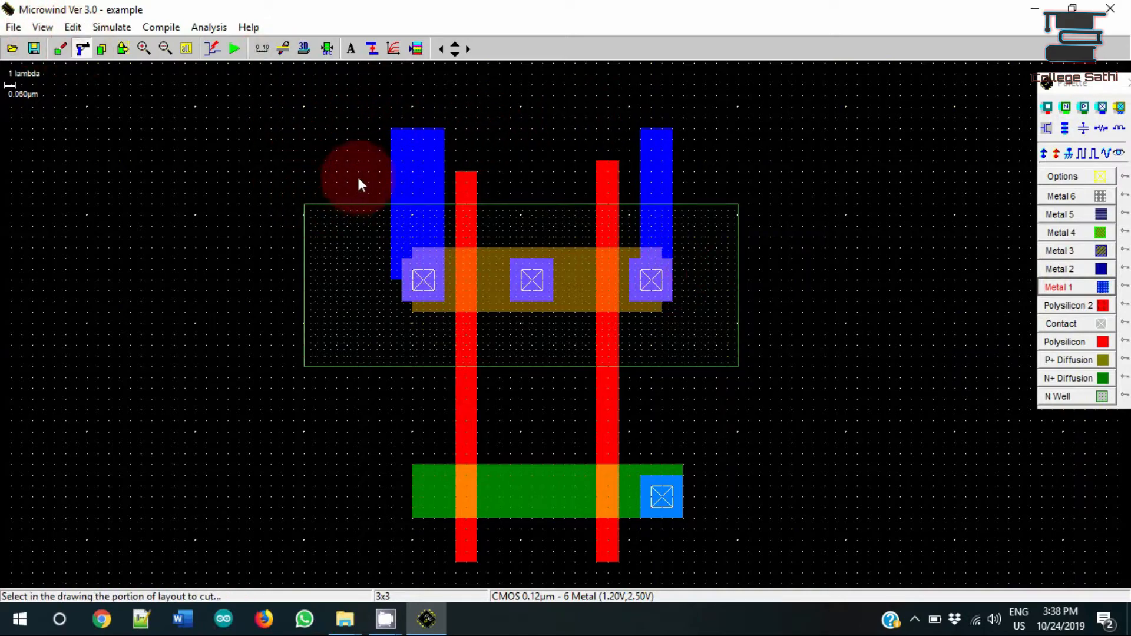
left_click(410, 169)
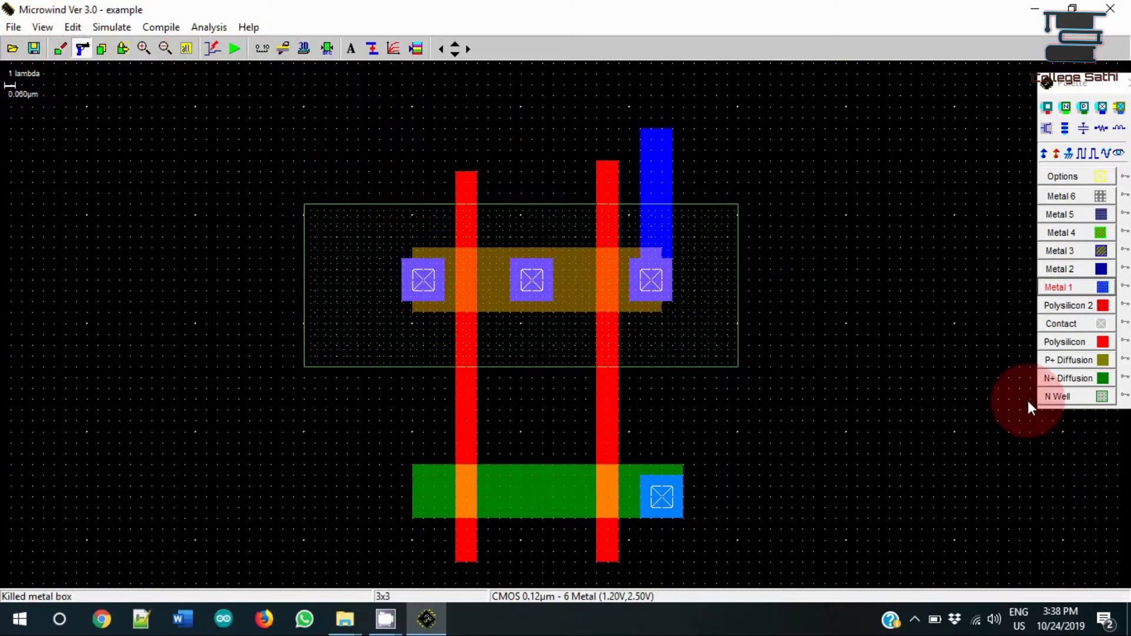
left_click(1059, 288)
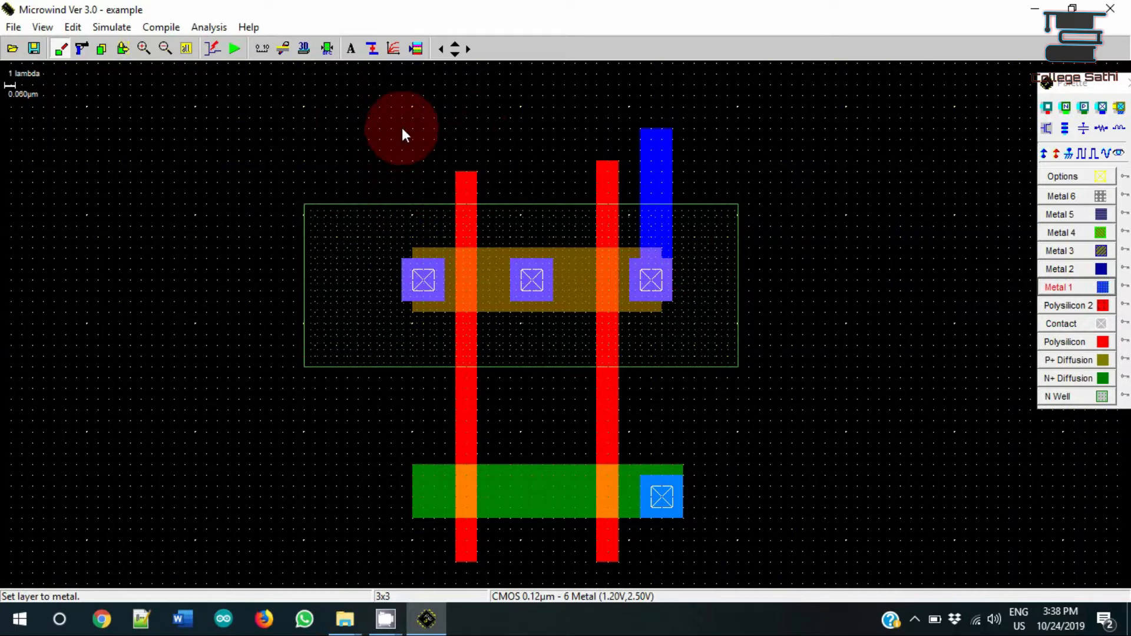
left_click_drag(403, 131, 440, 274)
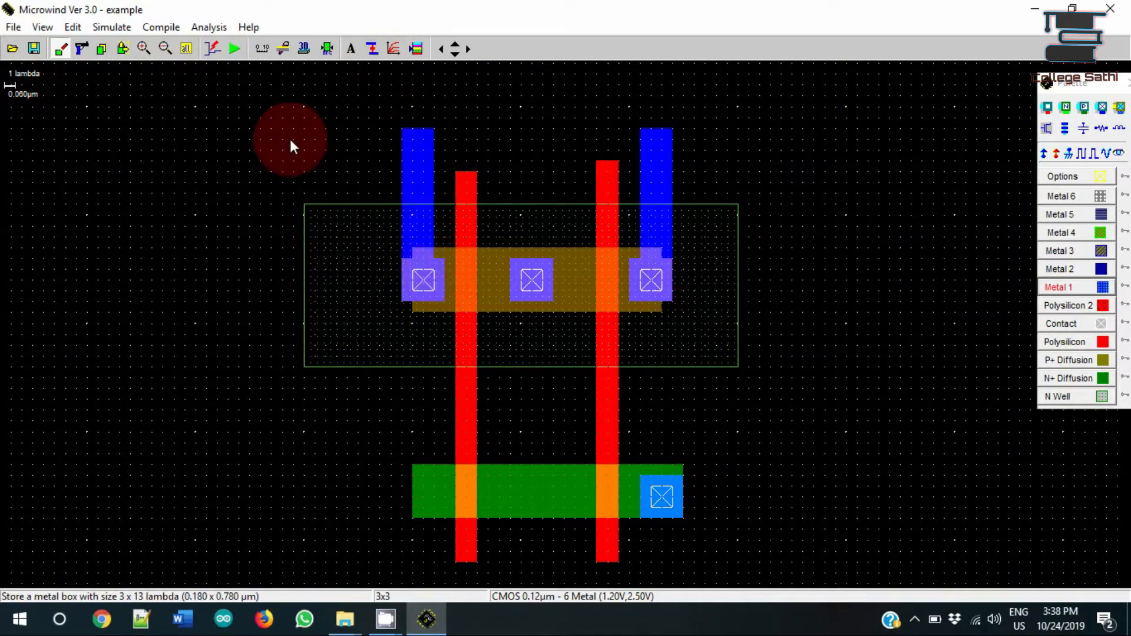
Step: Join the upper ends of the two vertical metal strips with a horizontal Metal 1 bar of about 25 x 3 lambda
left_click(1055, 271)
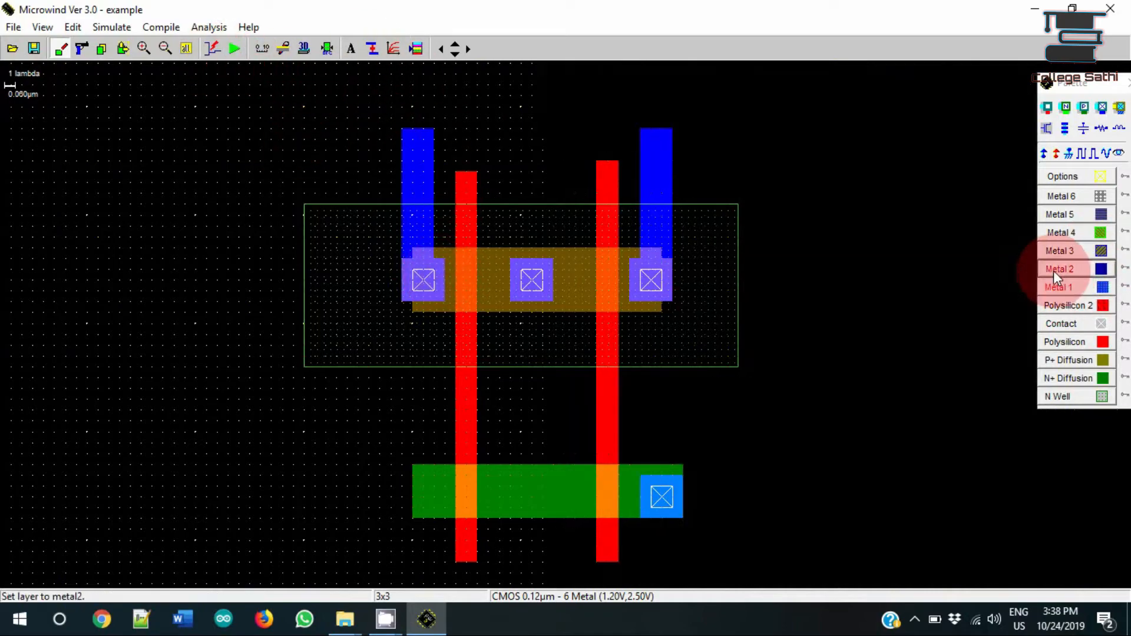
left_click(1096, 291)
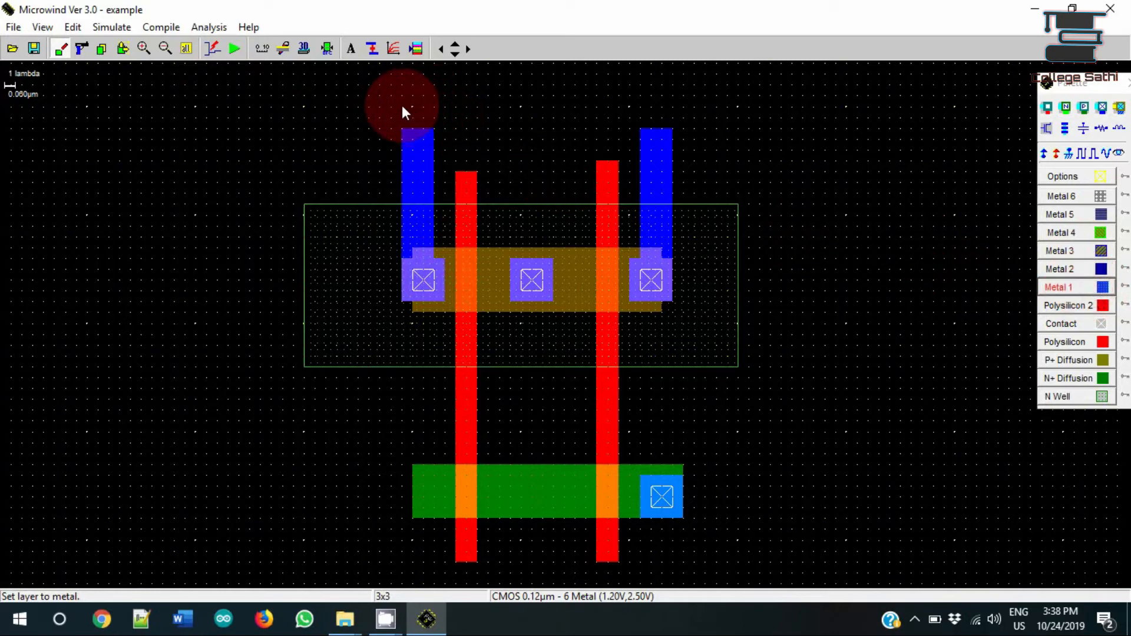
left_click_drag(401, 105, 673, 141)
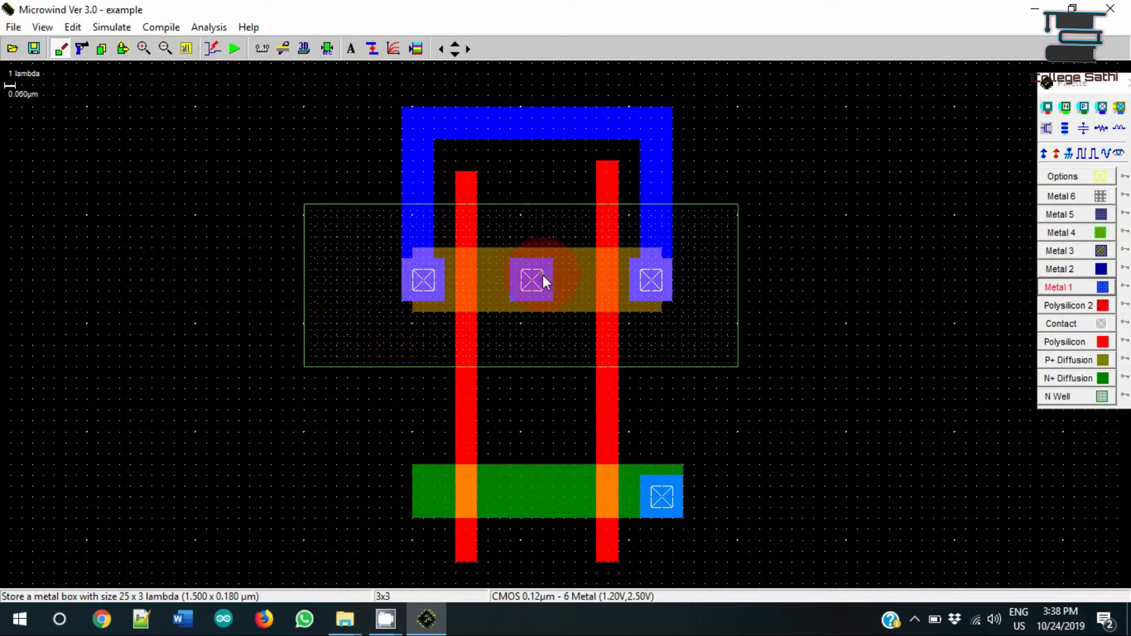
Step: Draw Metal 1 down from the middle P+ contact, about 4 x 12 lambda, and a 16 x 3 lambda branch rightward above the N+ contact
left_click(1053, 286)
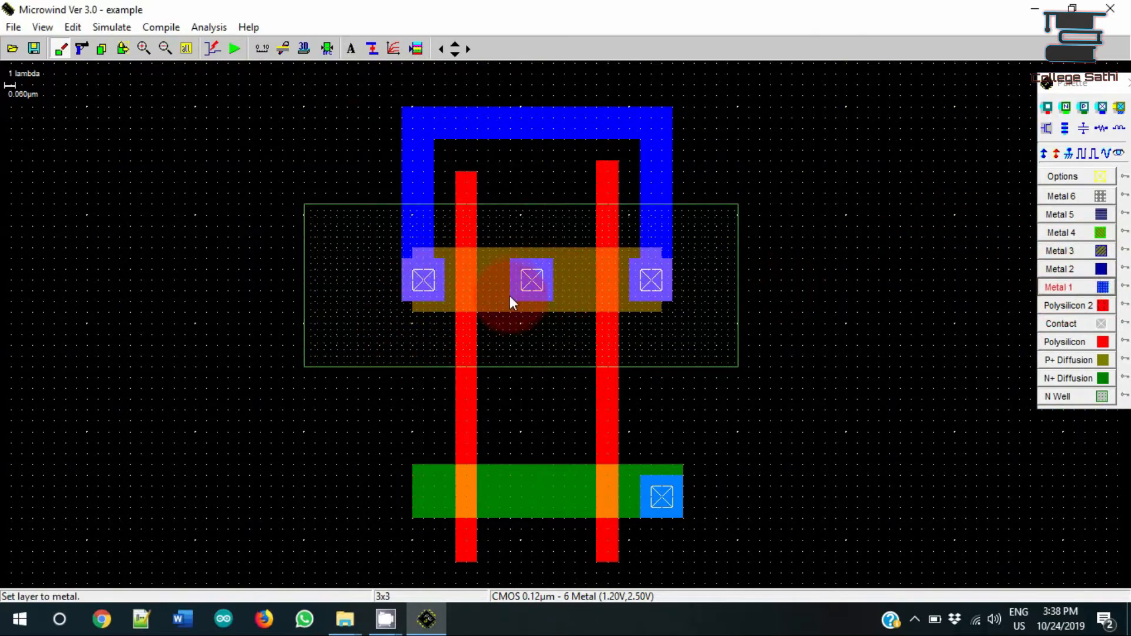
left_click_drag(510, 297, 555, 418)
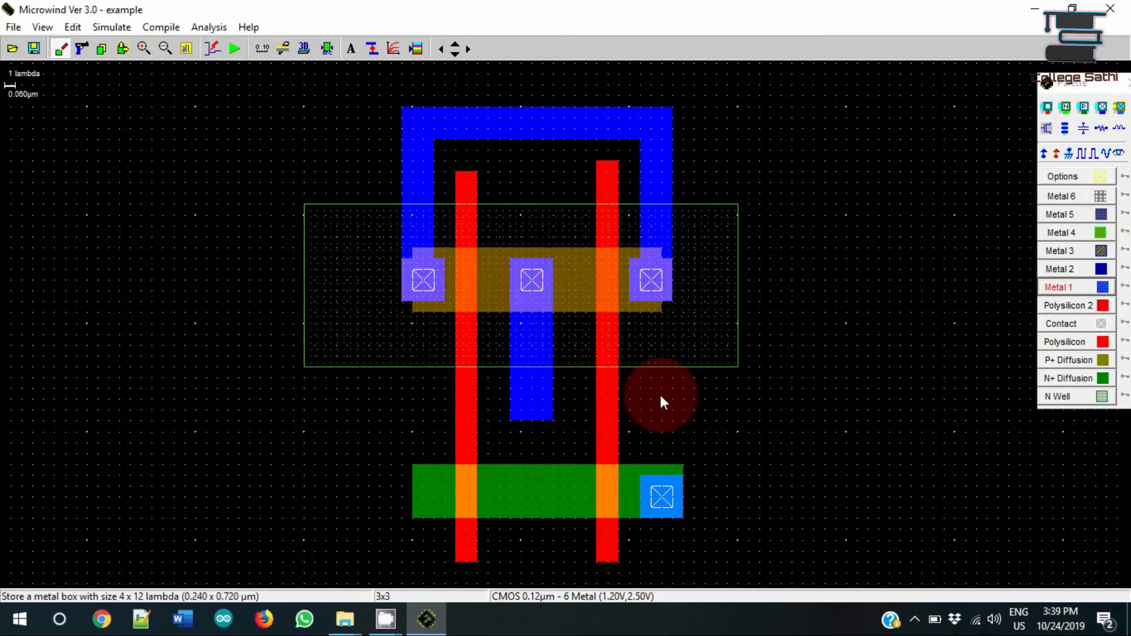
left_click_drag(665, 400, 513, 437)
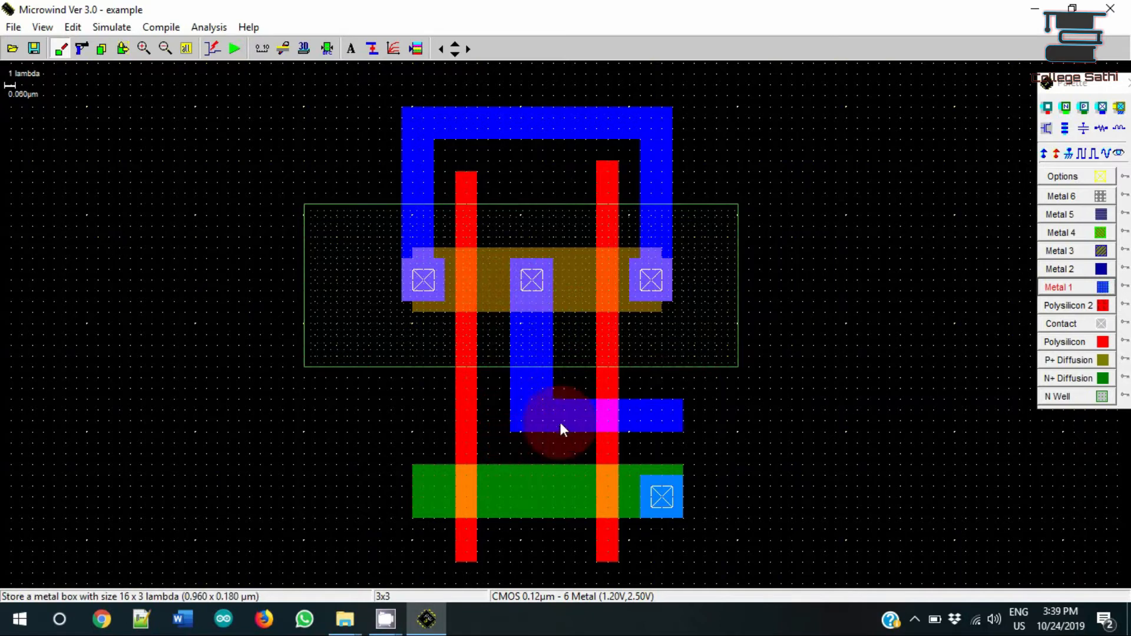
Step: Draw Metal 1 boxes of about 4 x 9 lambda down to the N+ contact and 4 x 7 lambda over the middle P+ contact
left_click_drag(639, 429, 683, 520)
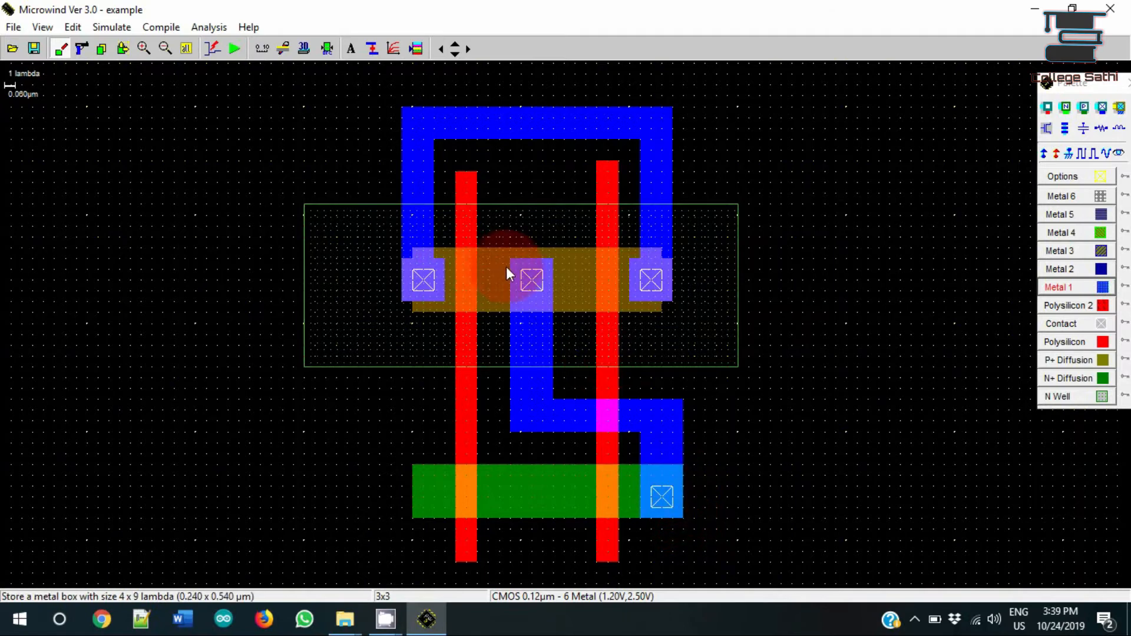
left_click_drag(512, 263, 553, 335)
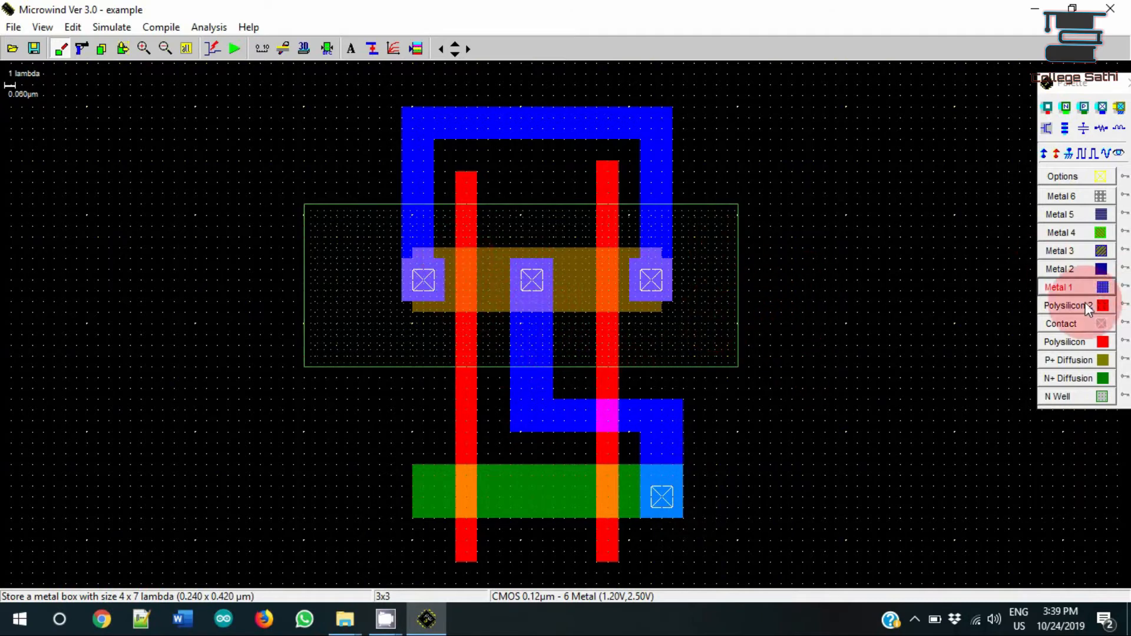
Step: Place Vdd supplies on the upper Metal 1 bar and the N well, and a Vss ground on the left end of the N+ diffusion
left_click(1044, 155)
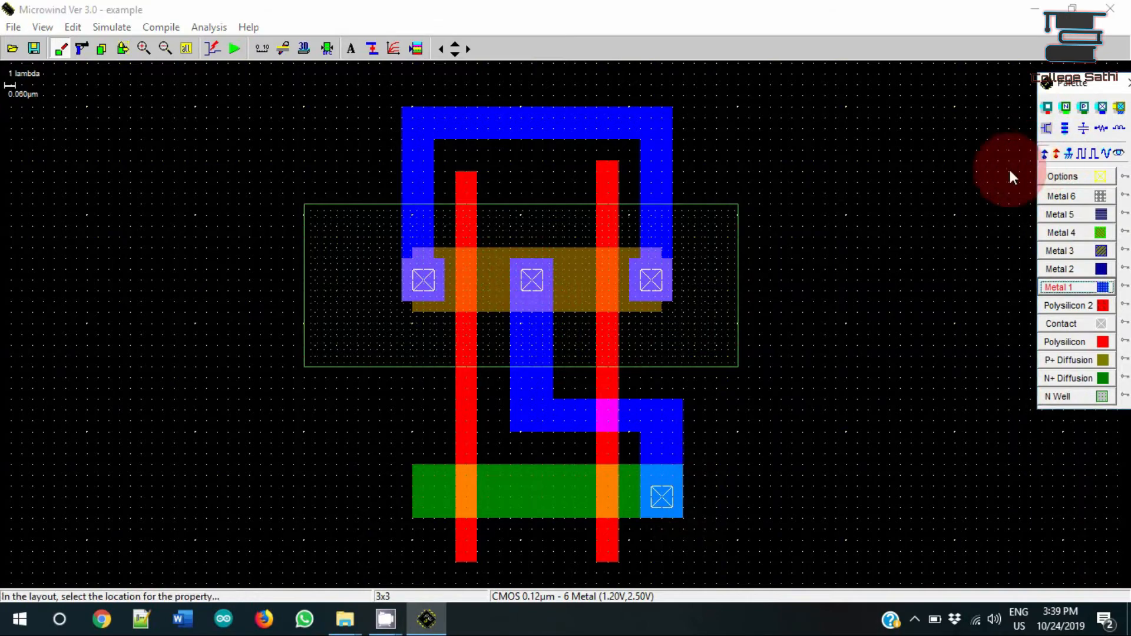
left_click(535, 122)
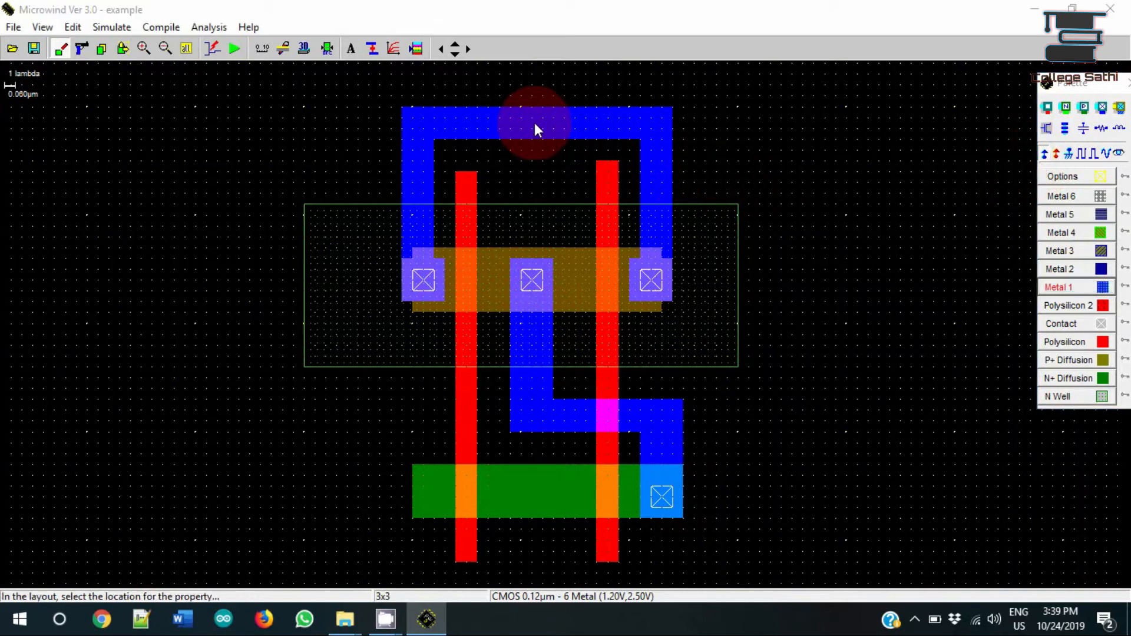
left_click(1042, 155)
left_click(346, 242)
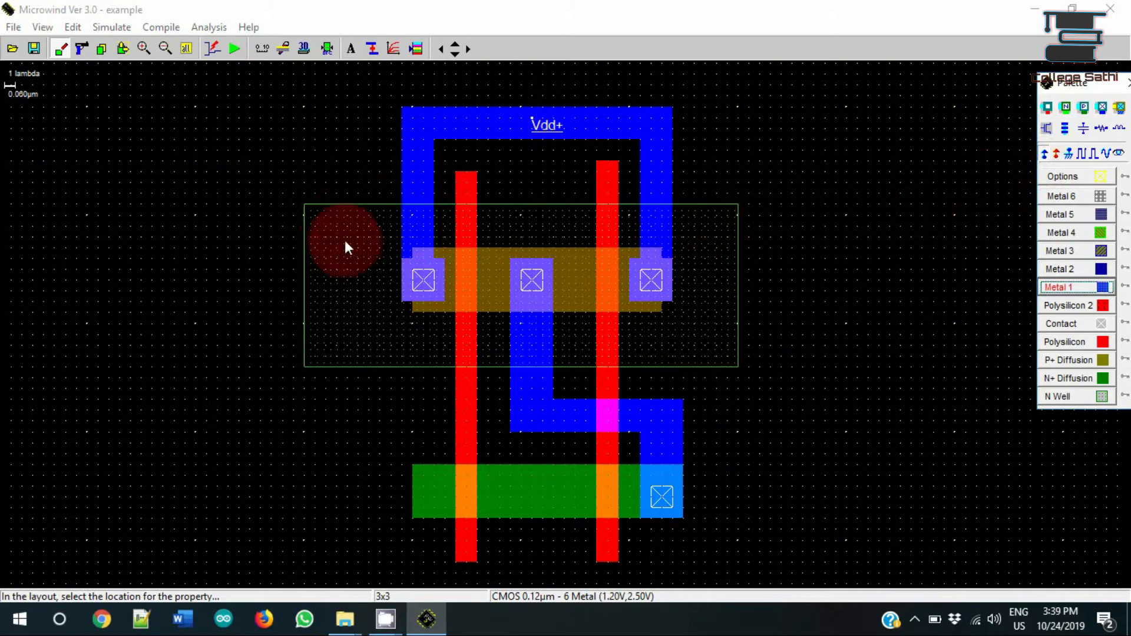
left_click(1044, 154)
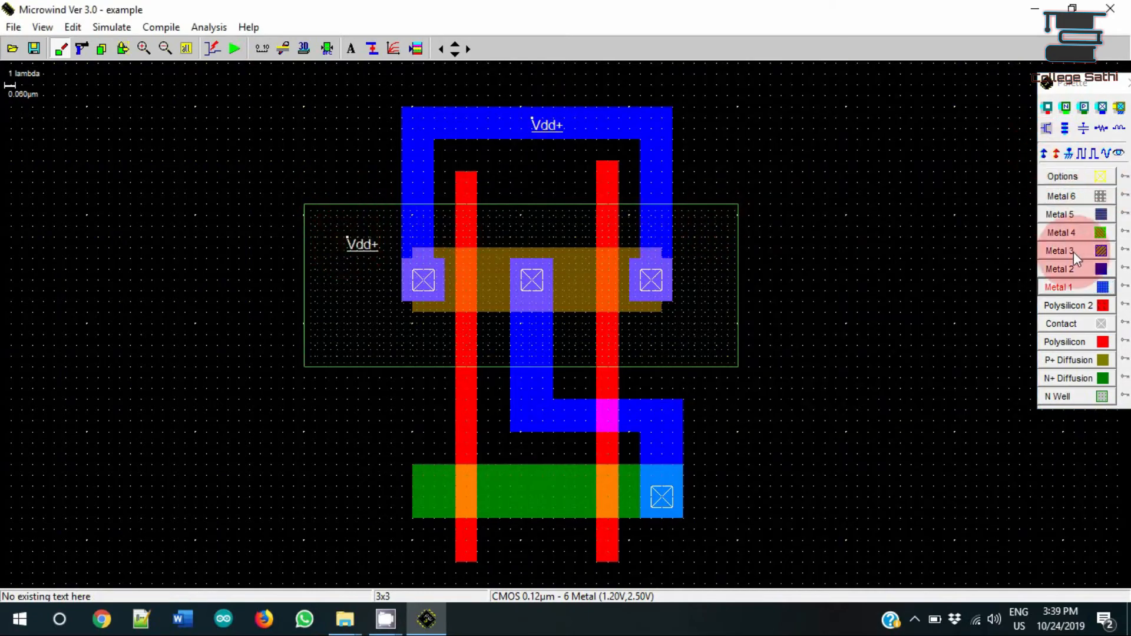
left_click(1066, 156)
left_click(426, 494)
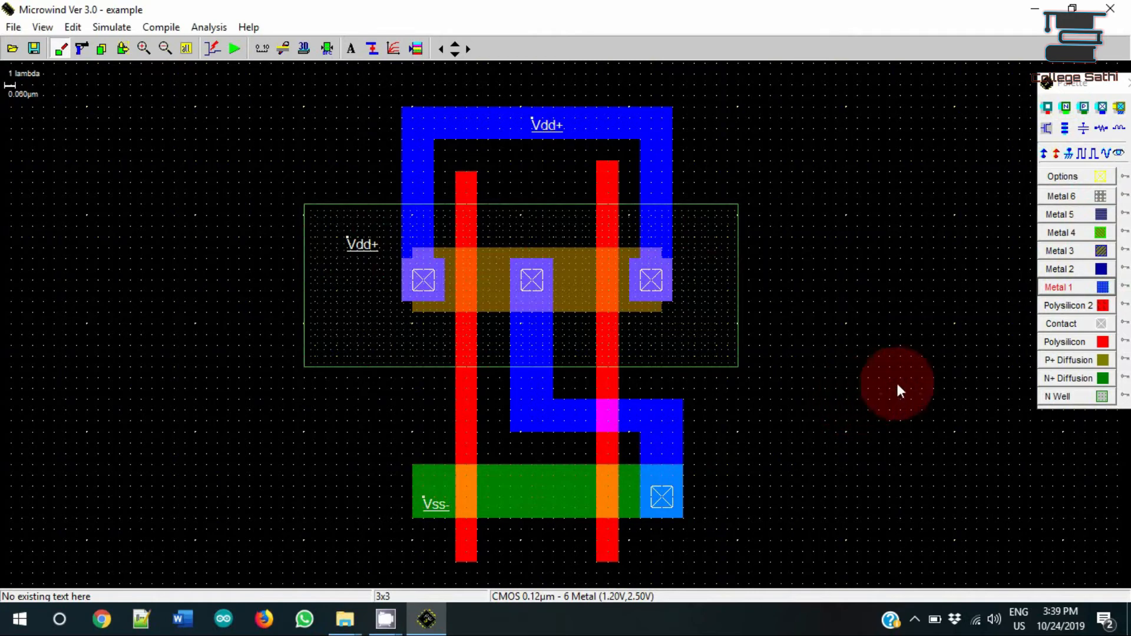
Step: Add the visible-in-simulation output label s1 on the Metal 1 output branch above the N+ contact
left_click(1119, 153)
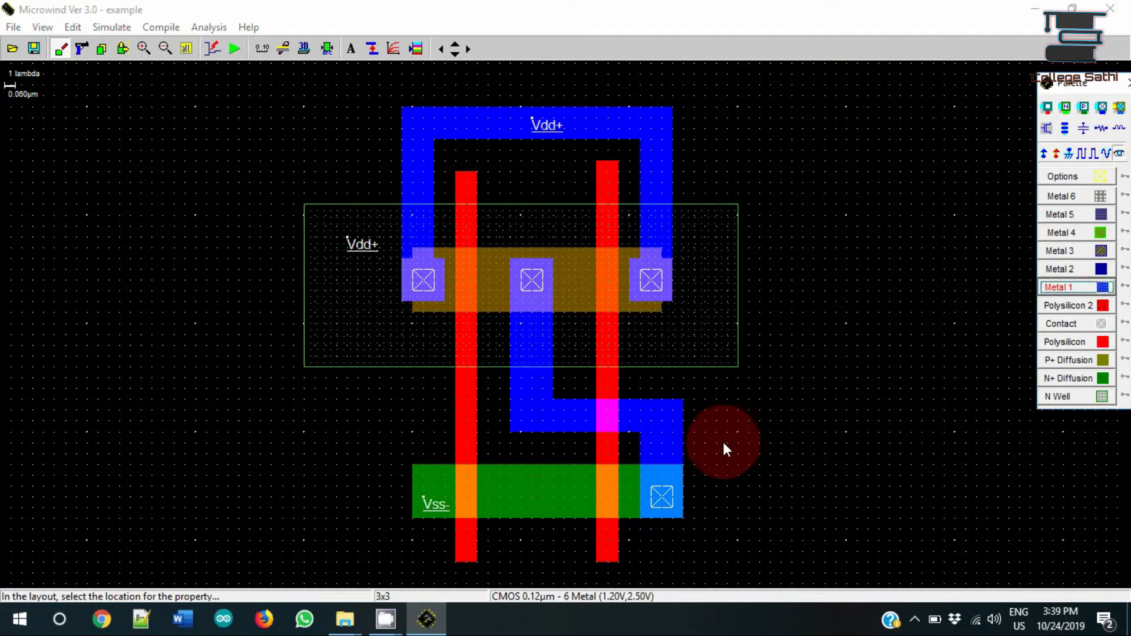
left_click(672, 422)
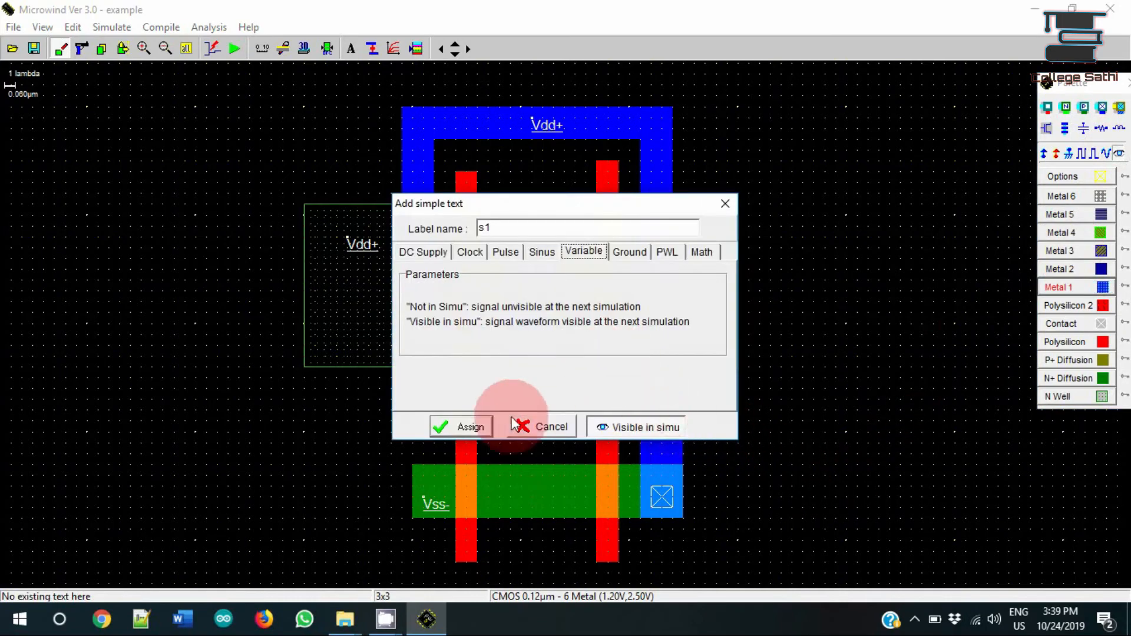
left_click(473, 425)
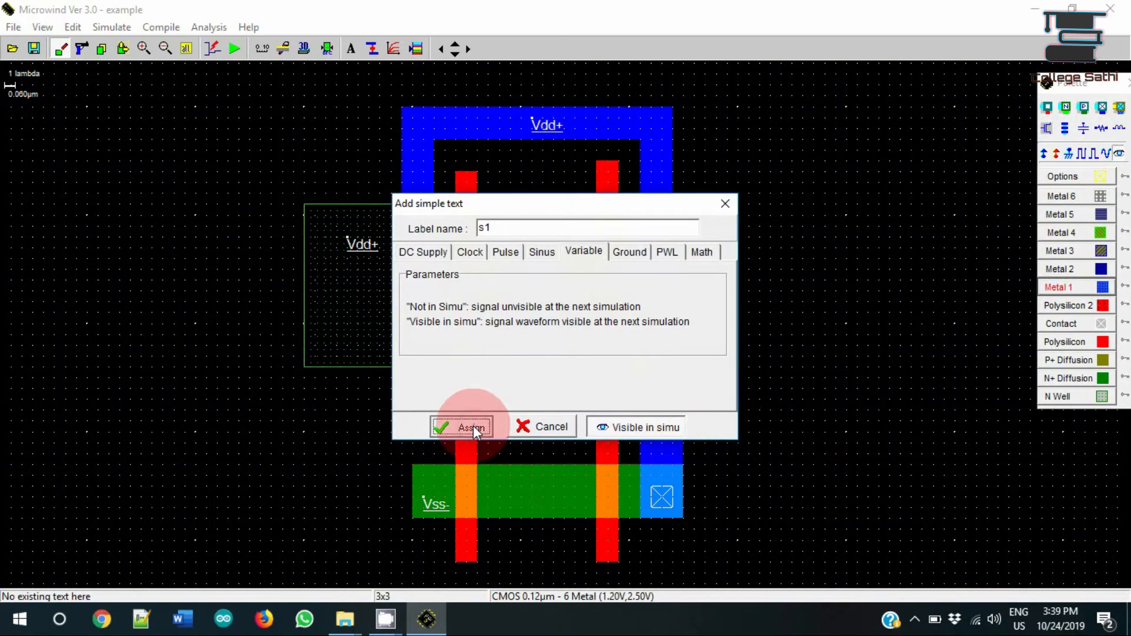
Step: Assign a clock labelled clock1 with the default parameters to the left polysilicon gate
left_click(1082, 155)
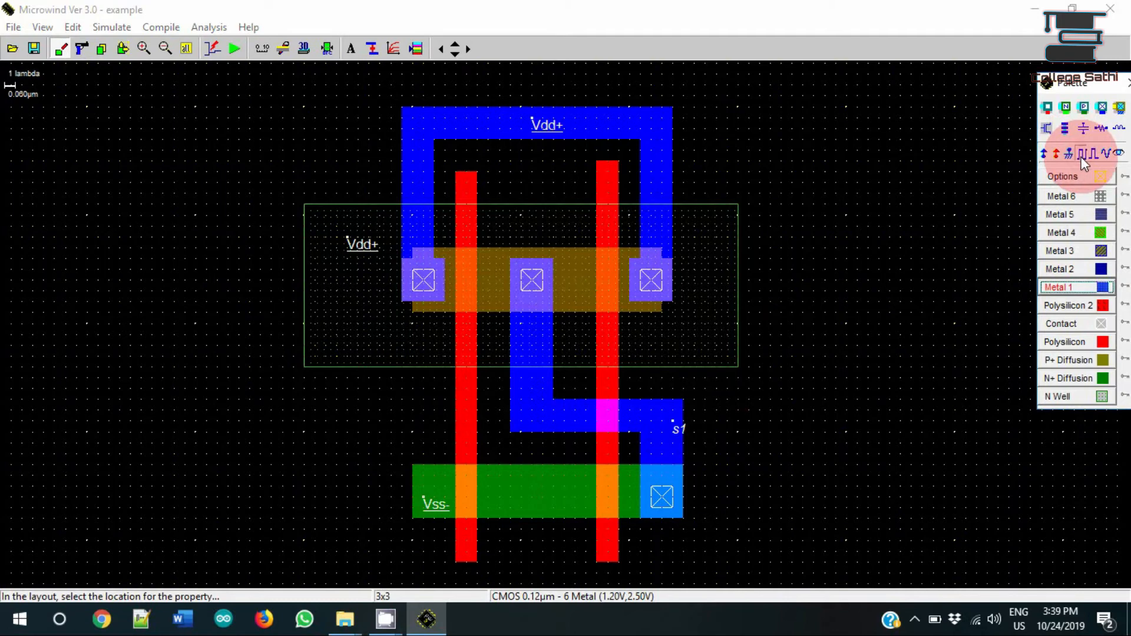
left_click(465, 397)
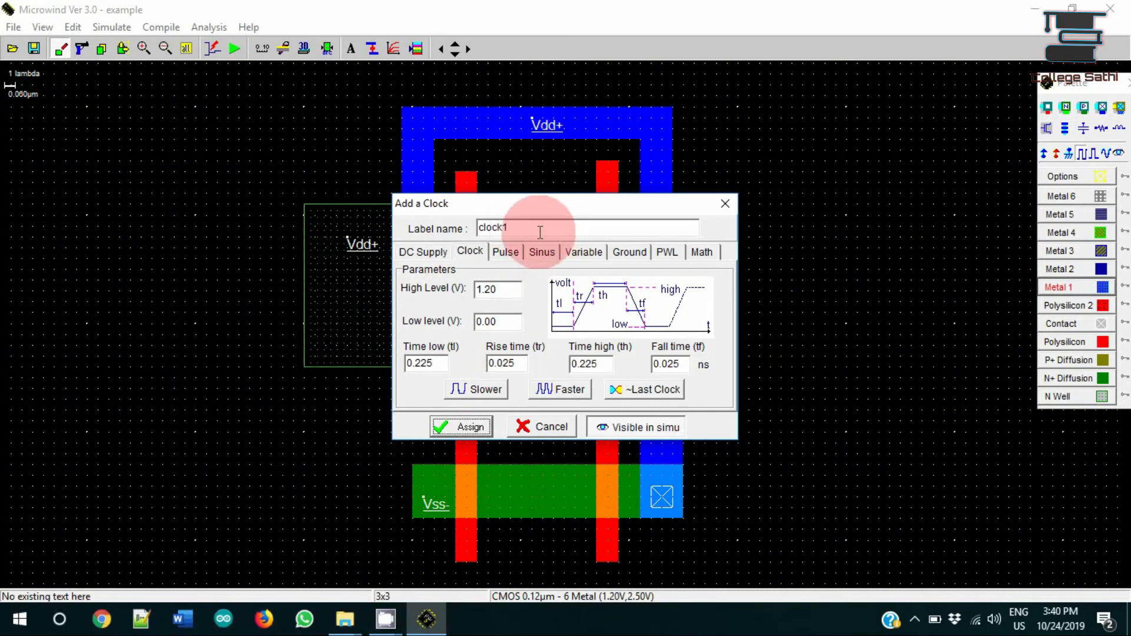
left_click(460, 428)
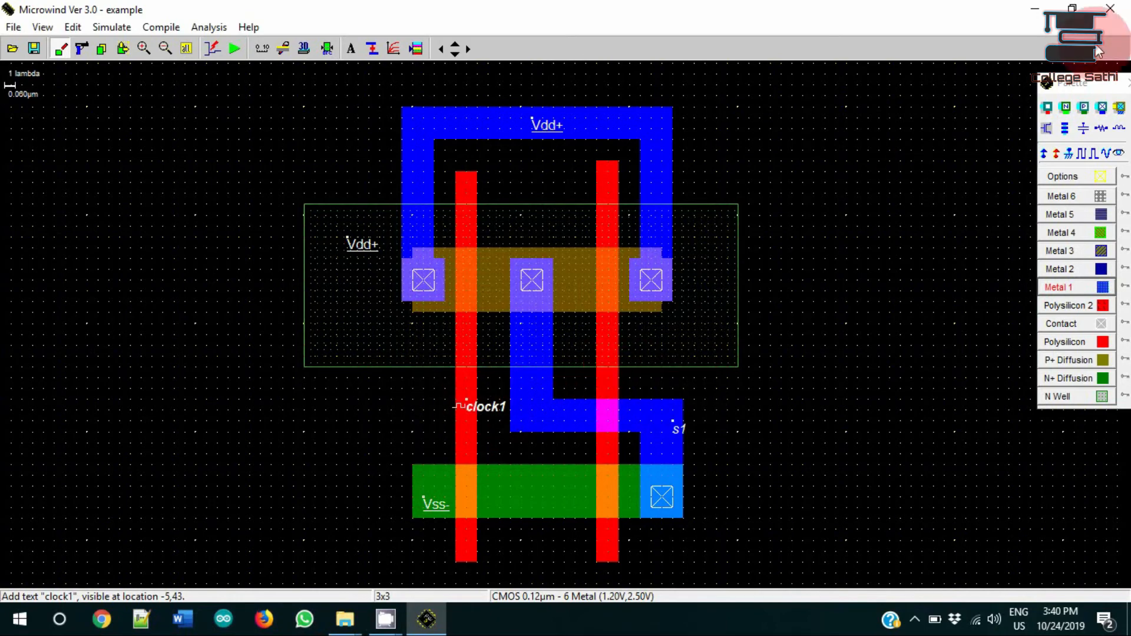
Step: Assign a clock labelled clock2 with a high level of 1.45 V to the right polysilicon gate
left_click(1082, 153)
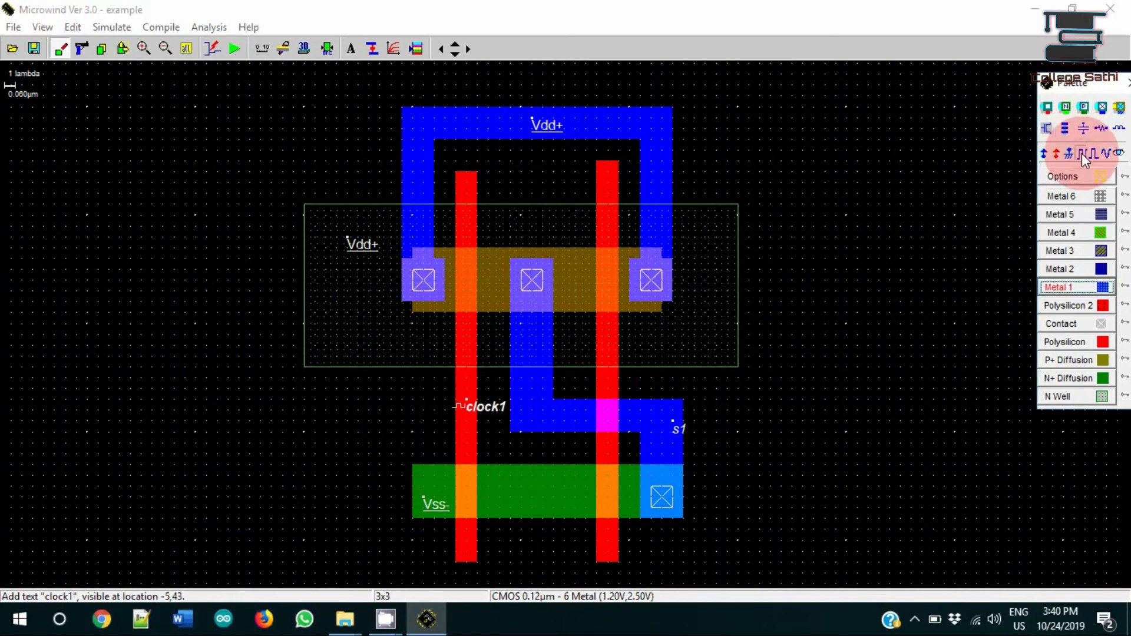
left_click(608, 388)
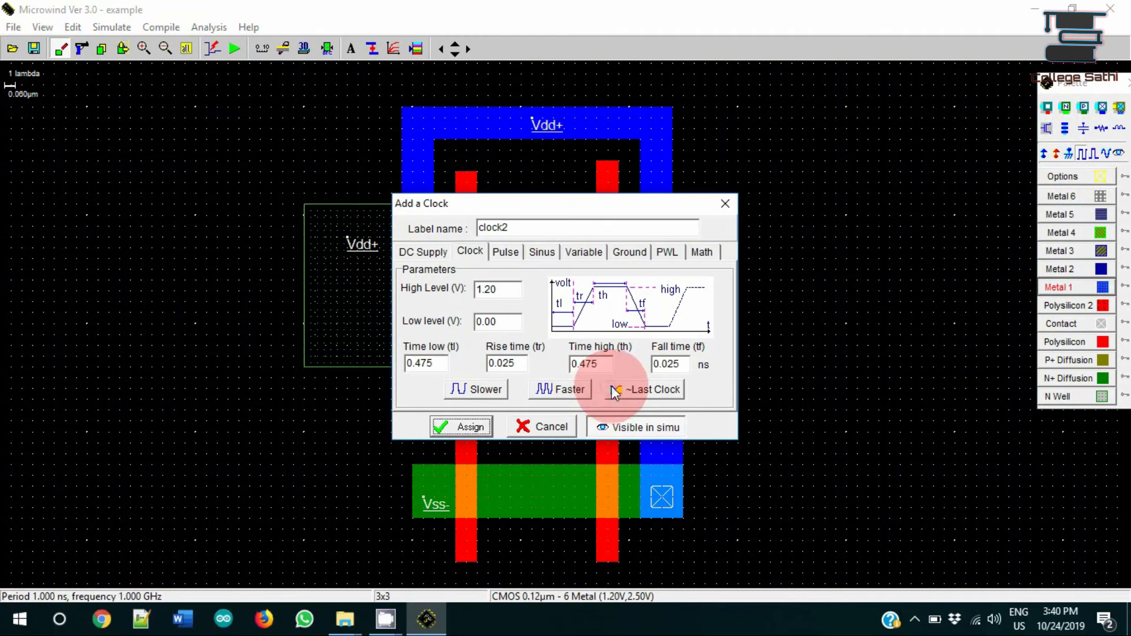
left_click(505, 291)
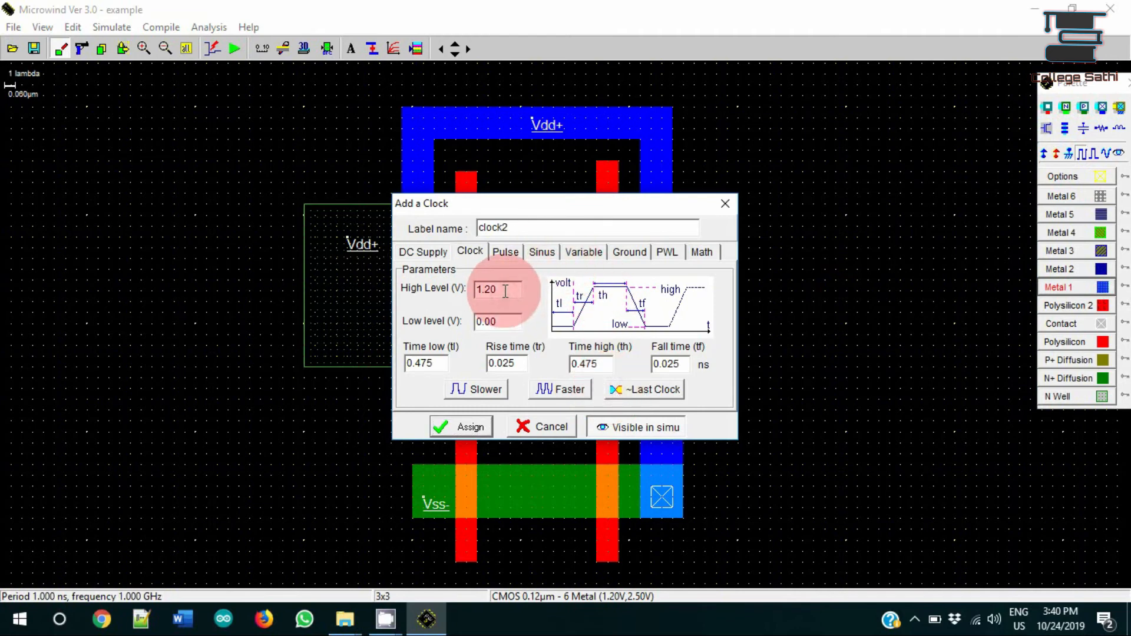
key("BackSpace")
key("BackSpace")
type("45")
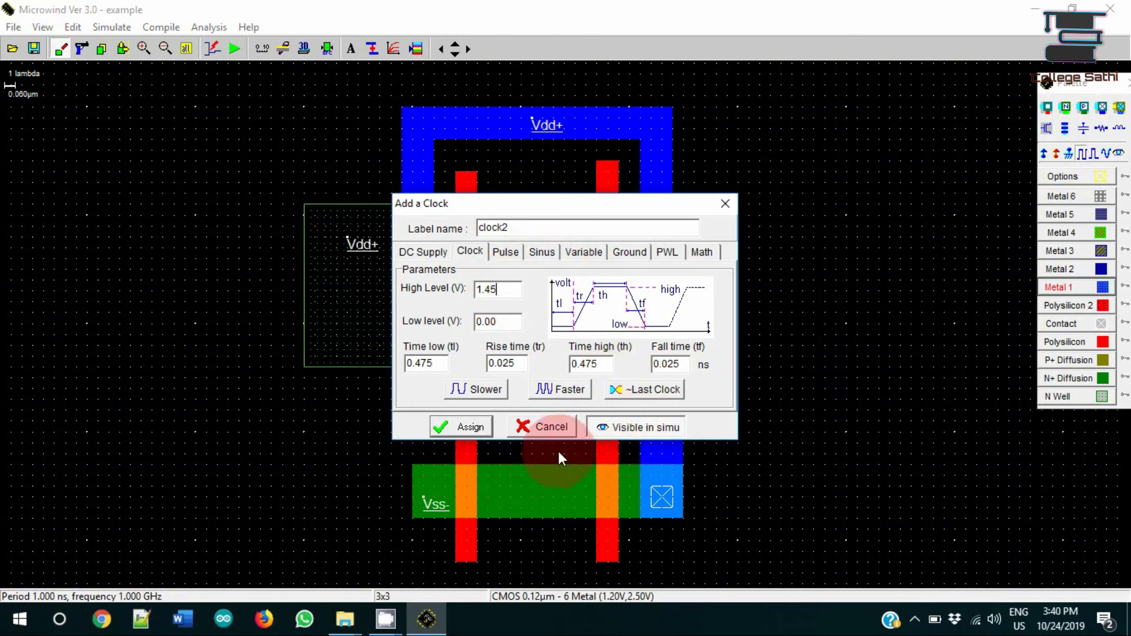
left_click(457, 428)
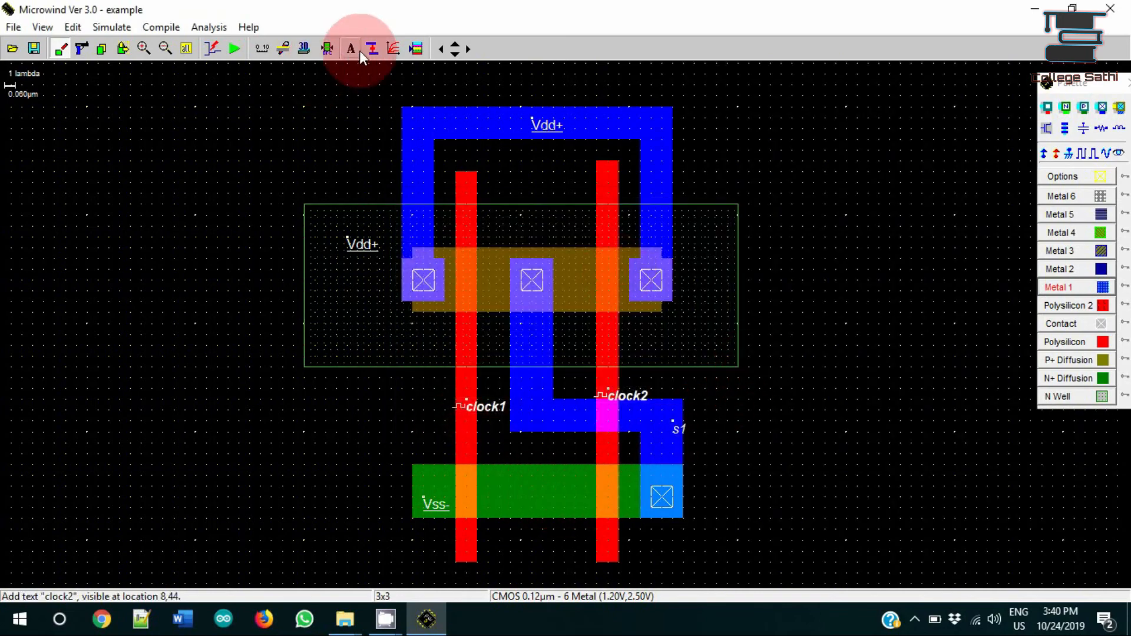
Step: Run the analog simulation of the layout
left_click(235, 48)
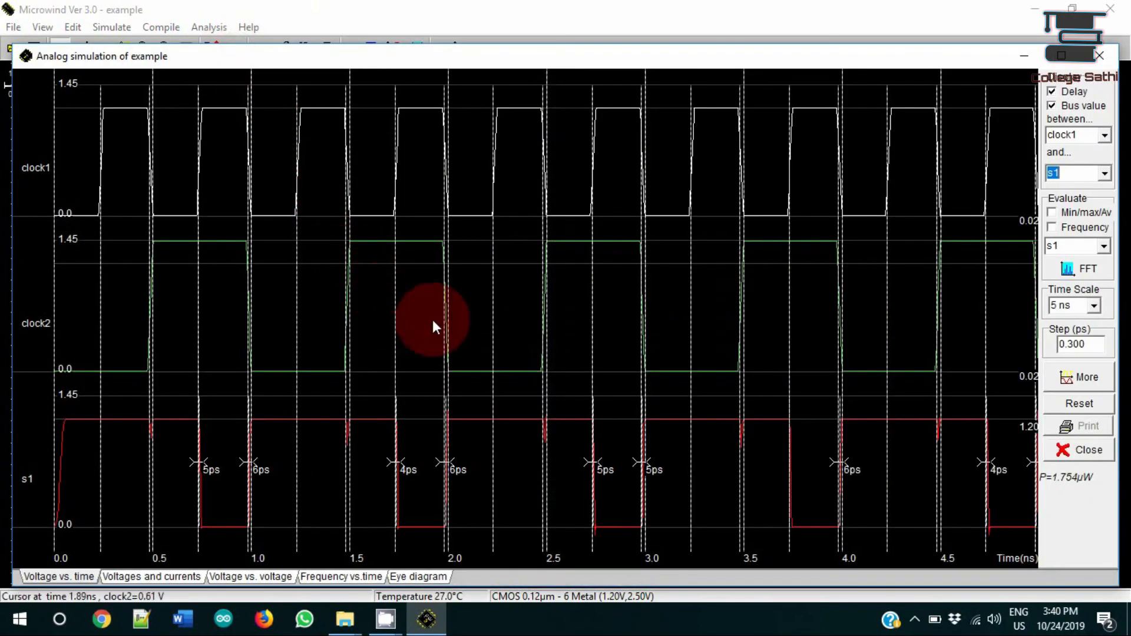